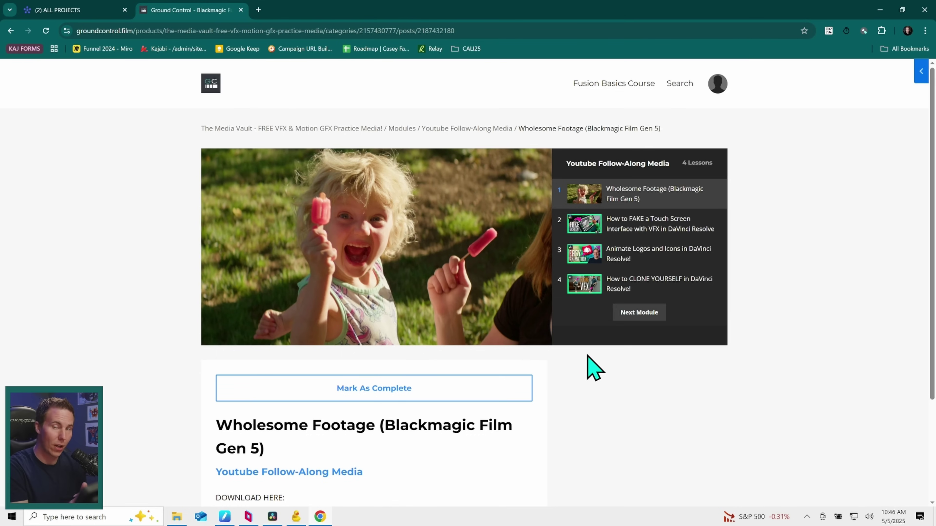
- Open the Wholesome Footage (Blackmagic Film Gen 5) lesson in the YouTube Follow-Along Media playlist
drag(533, 181, 530, 184)
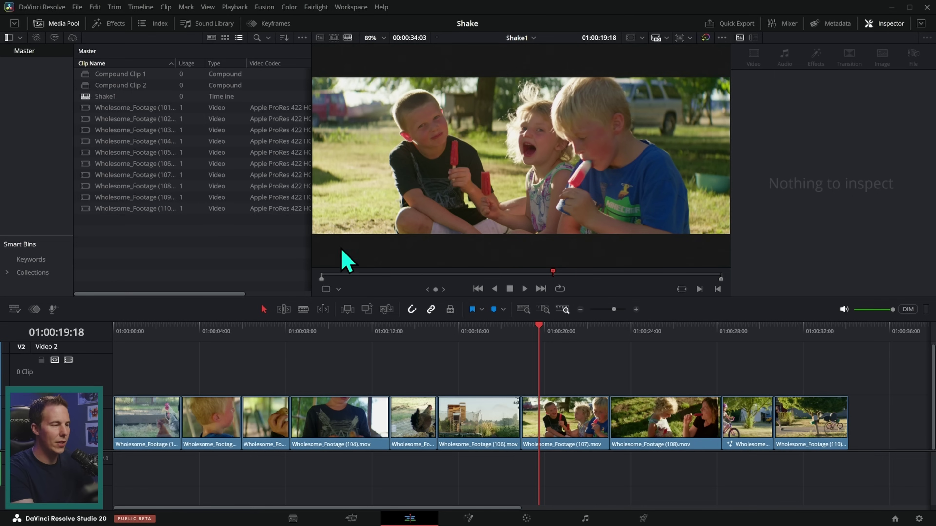
- Confirm in Project Settings that colour management outputs Rec.709 (Scene)
drag(166, 258, 174, 105)
click(220, 265)
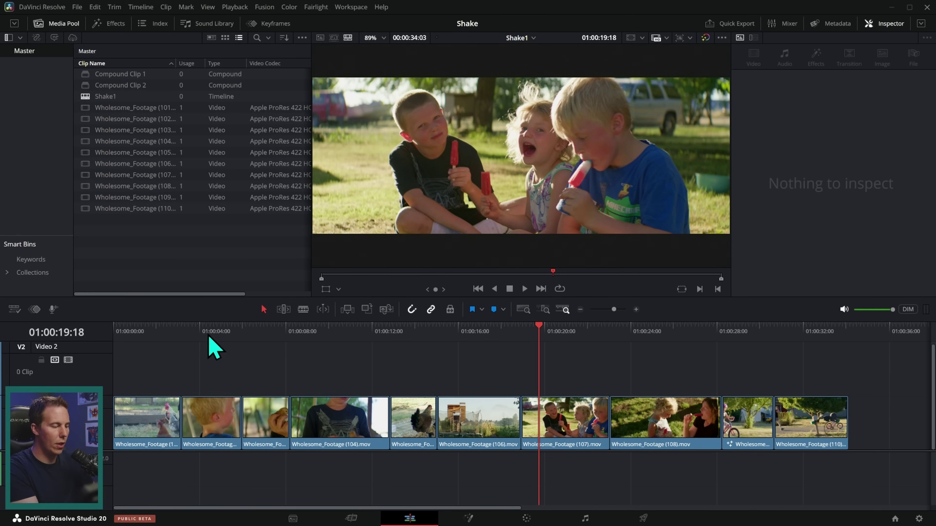
drag(208, 334, 653, 355)
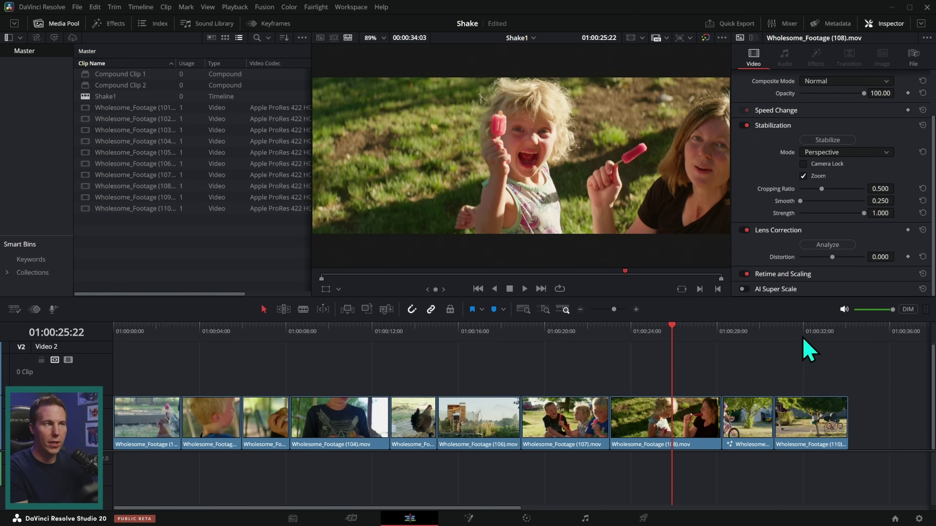
click(919, 519)
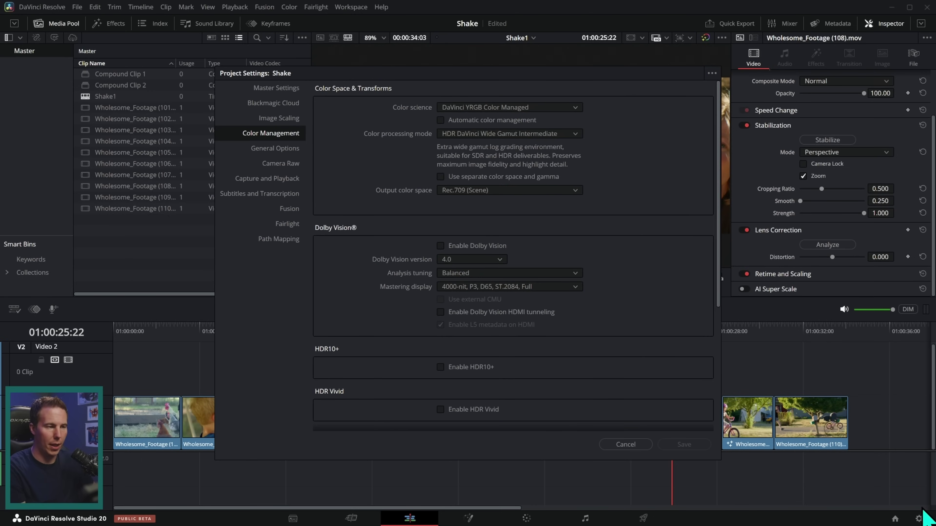
drag(285, 113, 326, 125)
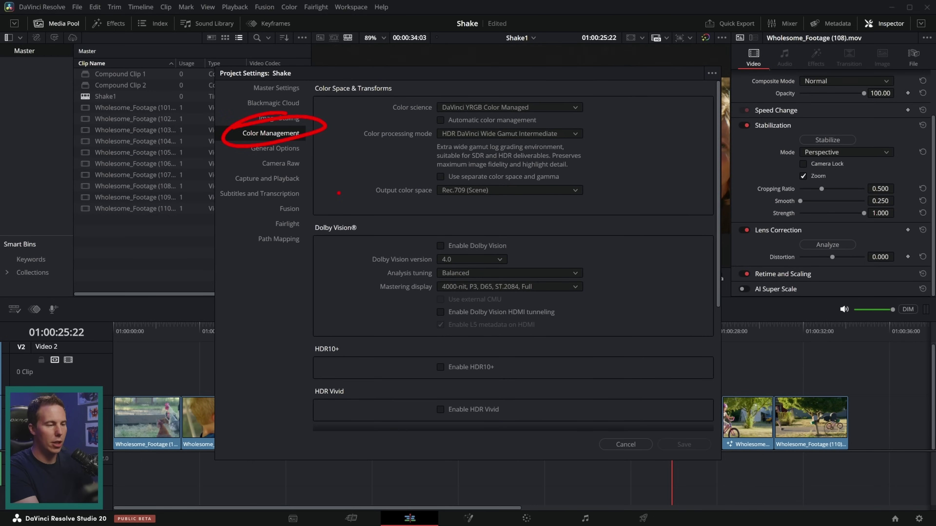
mouse_move(331, 93)
mouse_down()
mouse_move(590, 79)
mouse_move(521, 59)
mouse_up()
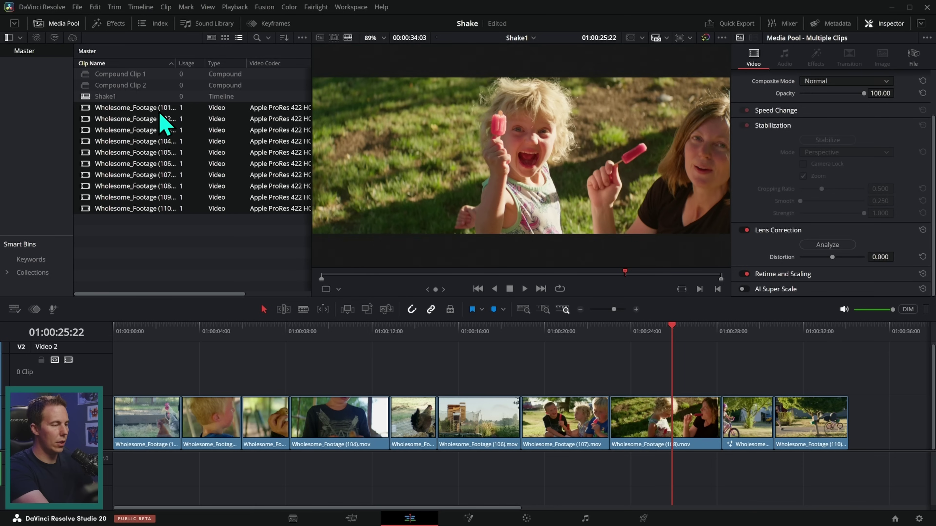
- Set the selected clips' input colour space to Blackmagic Design Film Gen 5
right_click(155, 110)
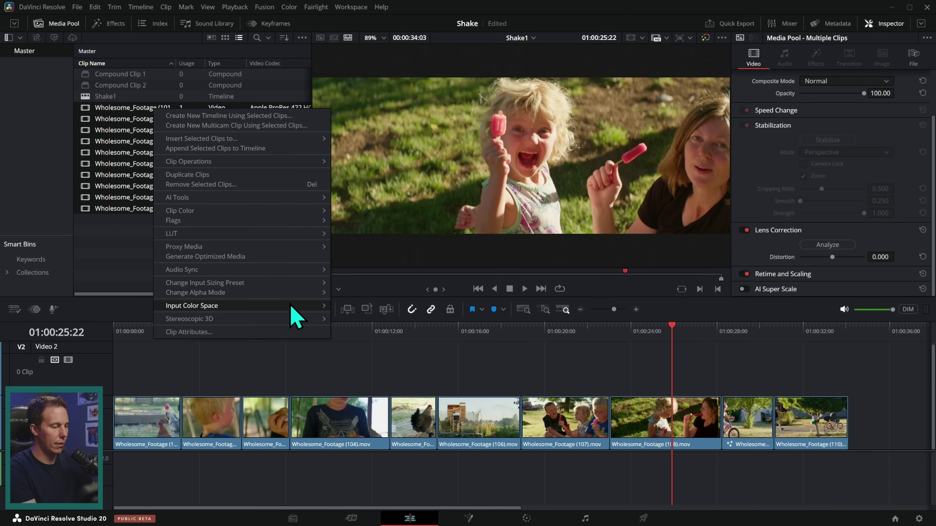
mouse_move(293, 317)
mouse_move(403, 314)
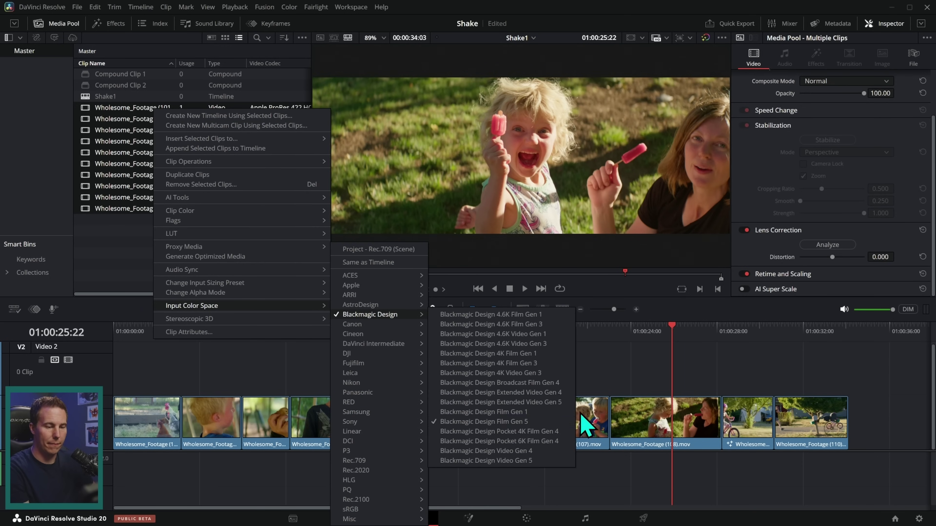
drag(501, 332, 348, 333)
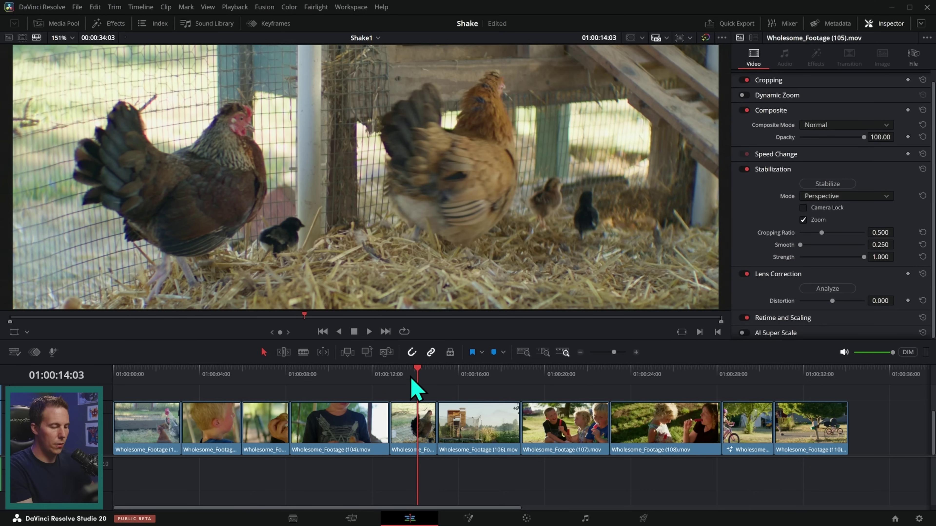
- Play through the shaky clips to 108, then select clip 108 to show its Perspective stabilization settings
click(403, 374)
key(space)
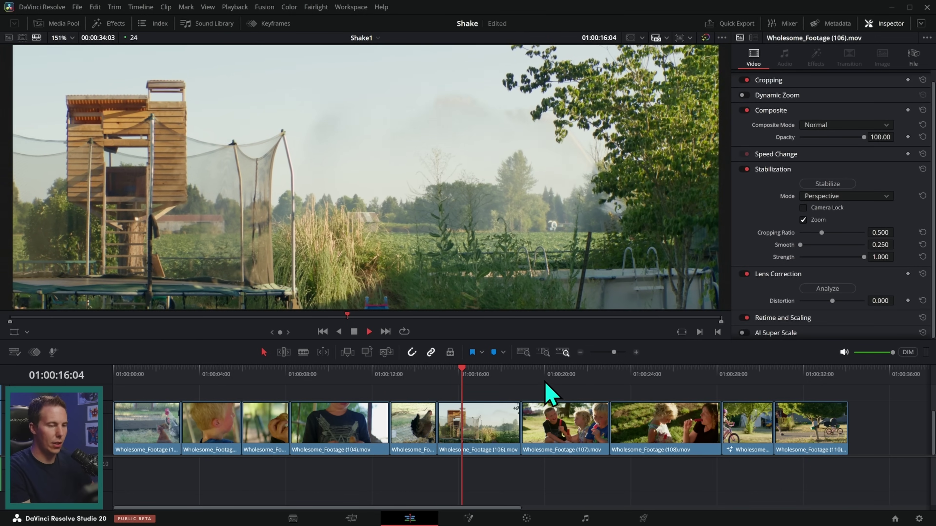
click(543, 377)
click(639, 377)
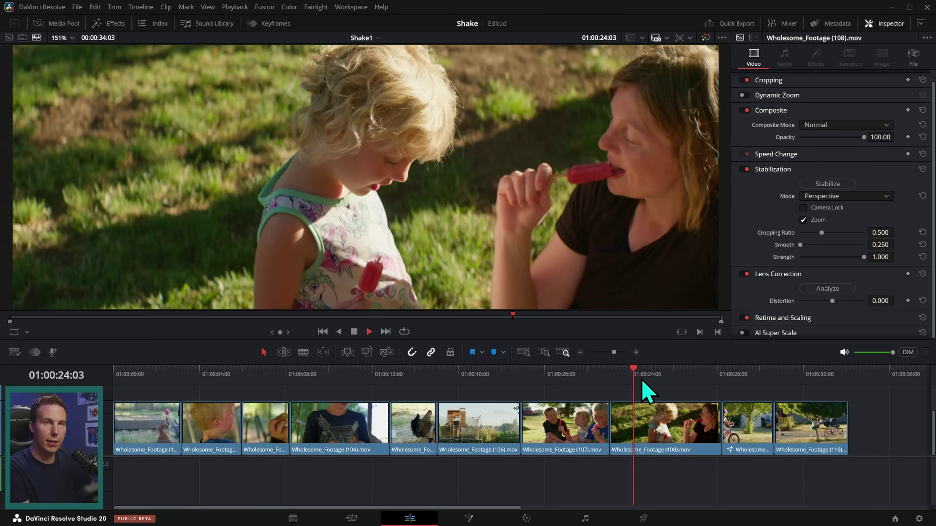
click(653, 383)
drag(653, 384, 665, 383)
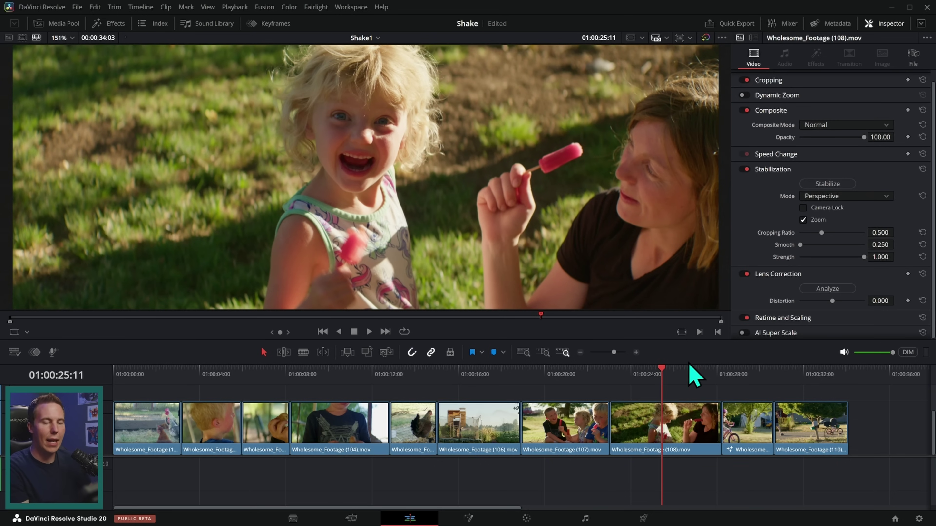
click(668, 396)
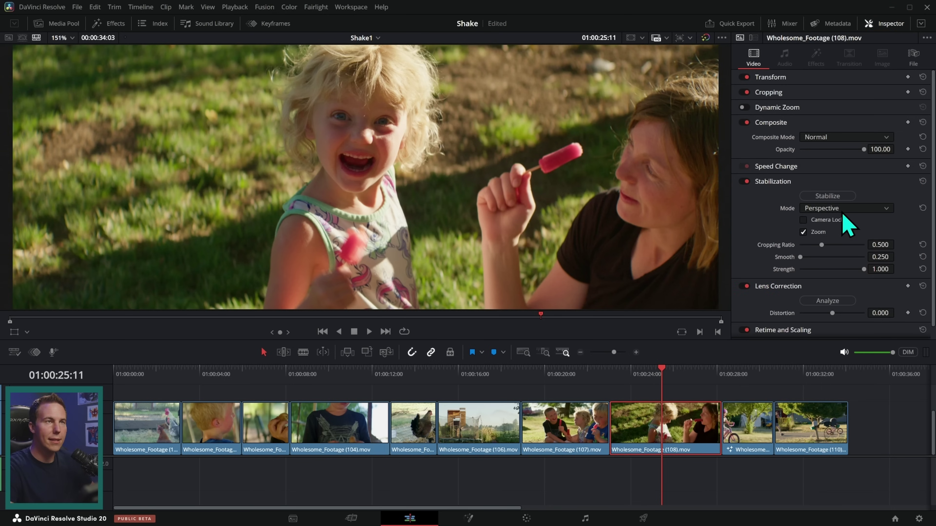
- Stabilize clip 108 and replay it with and without stabilization to compare
click(833, 199)
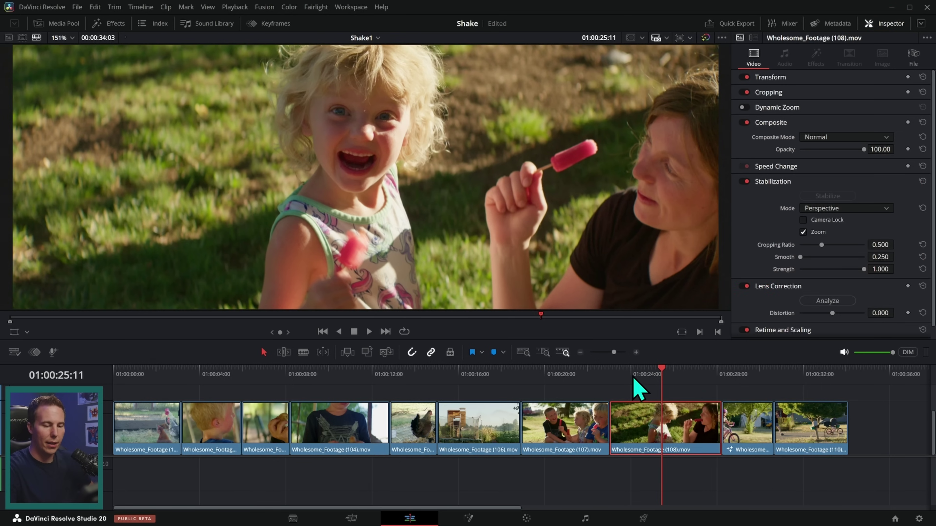
drag(633, 378, 611, 378)
key(space)
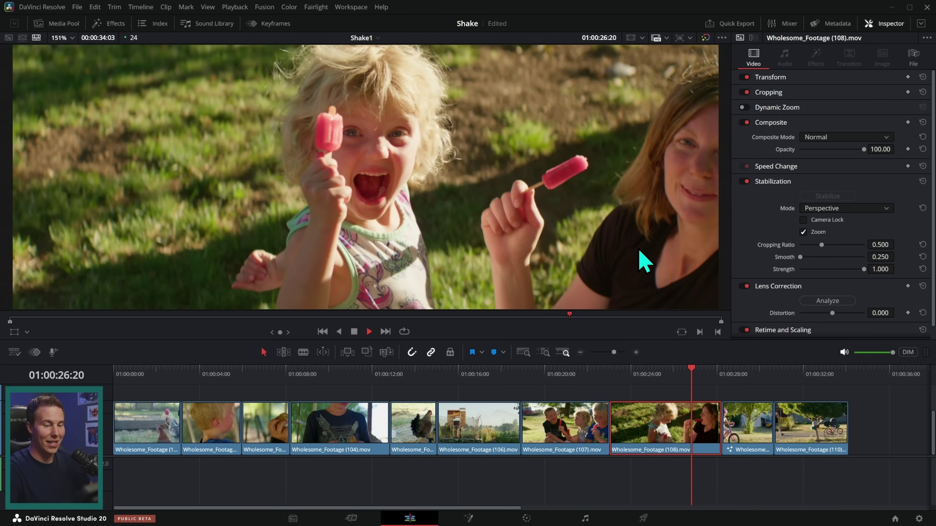
key(space)
click(612, 376)
key(space)
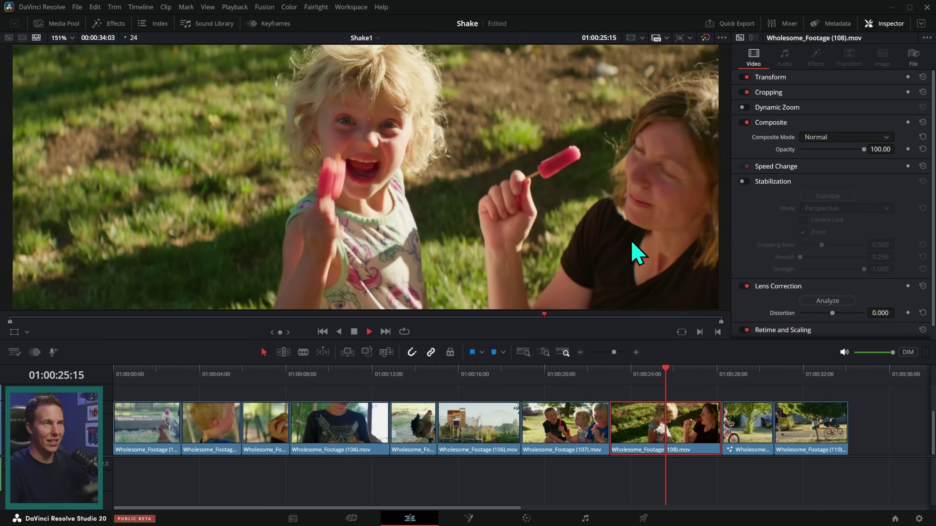
key(space)
click(616, 372)
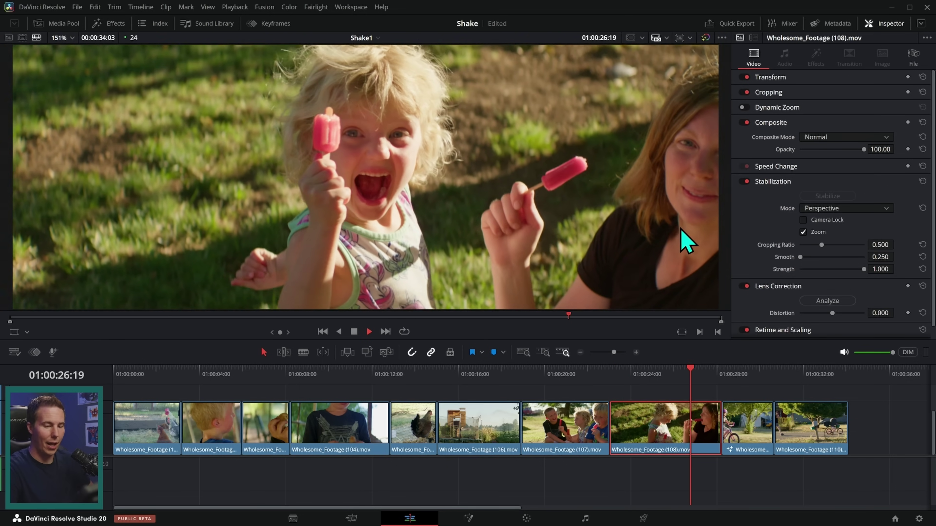
click(623, 377)
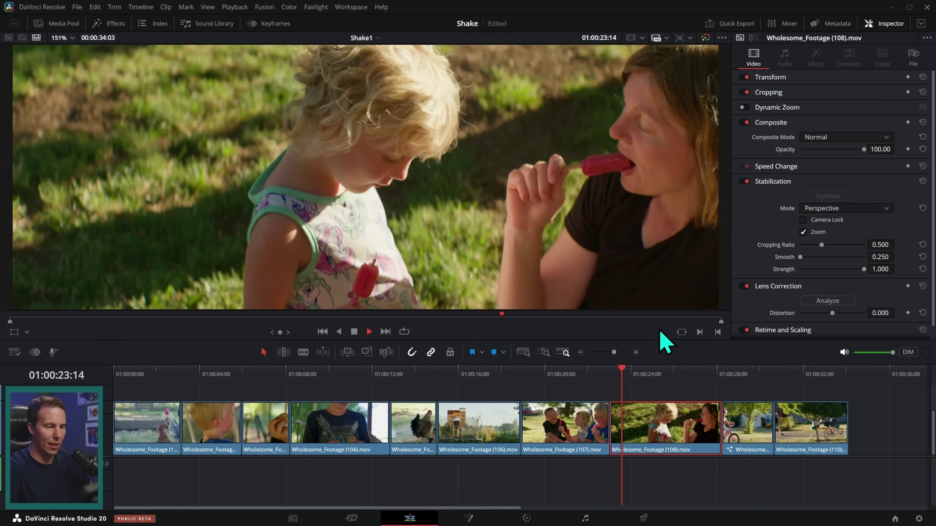
- Stabilize clip 107, play it back, then stabilize clip 106
click(594, 409)
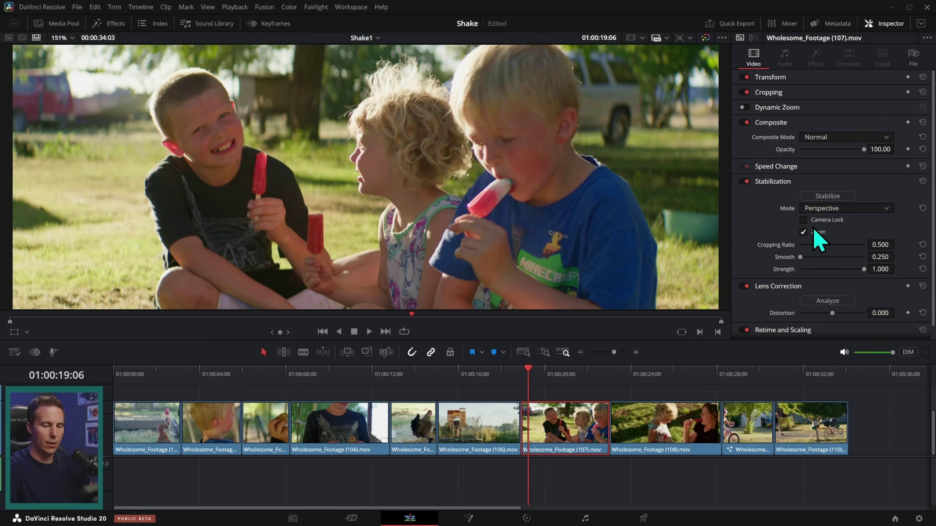
key(space)
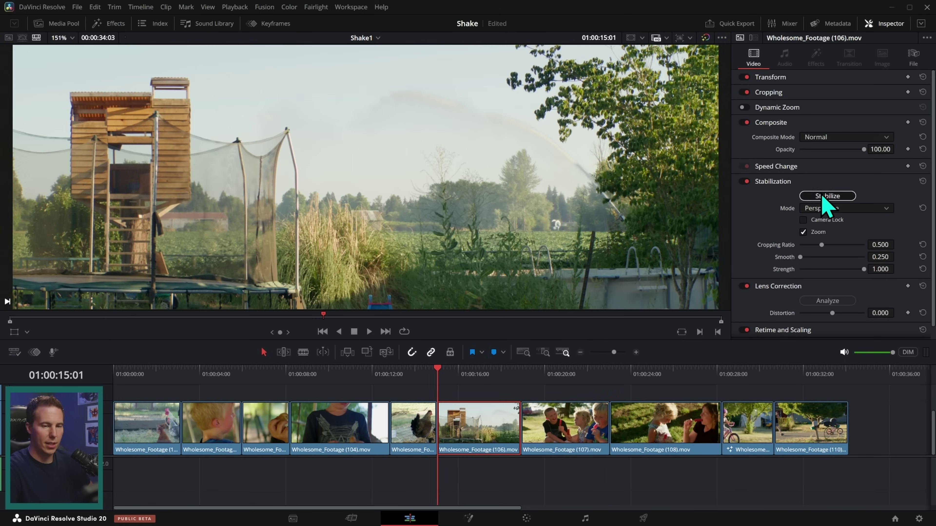
click(810, 197)
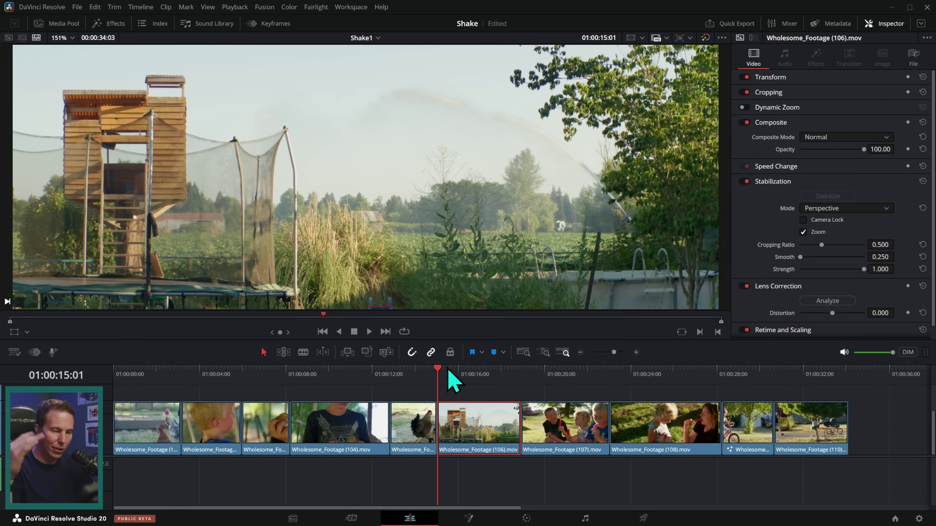
- Play clip 106 with stabilization toggled off and back on to compare
key(space)
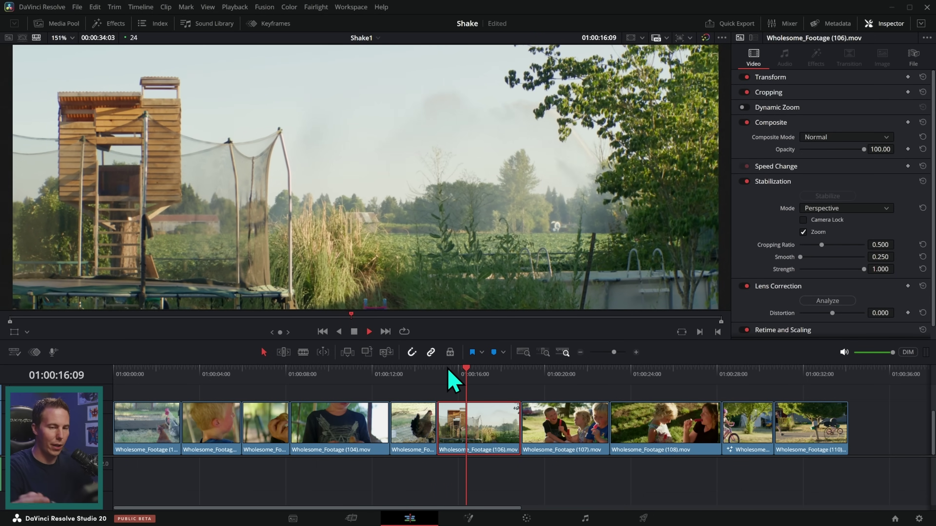
click(744, 182)
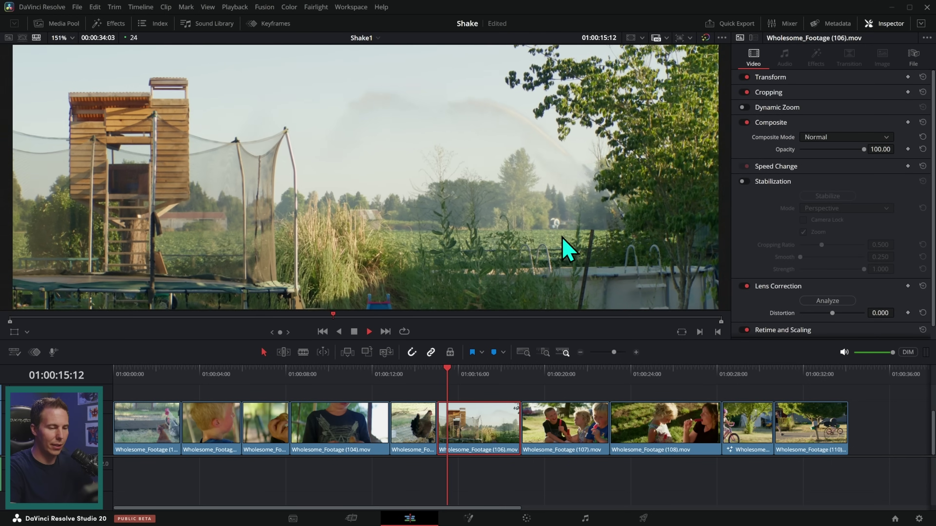
click(744, 181)
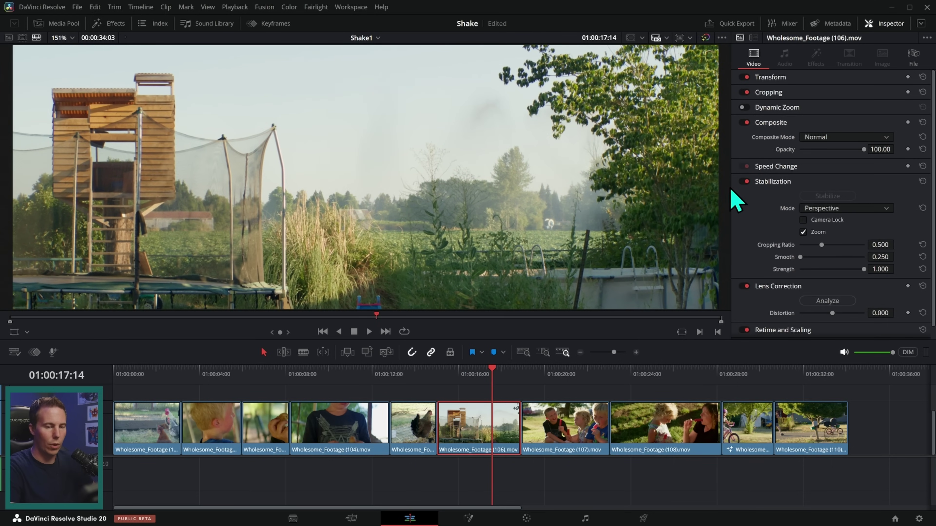
click(436, 374)
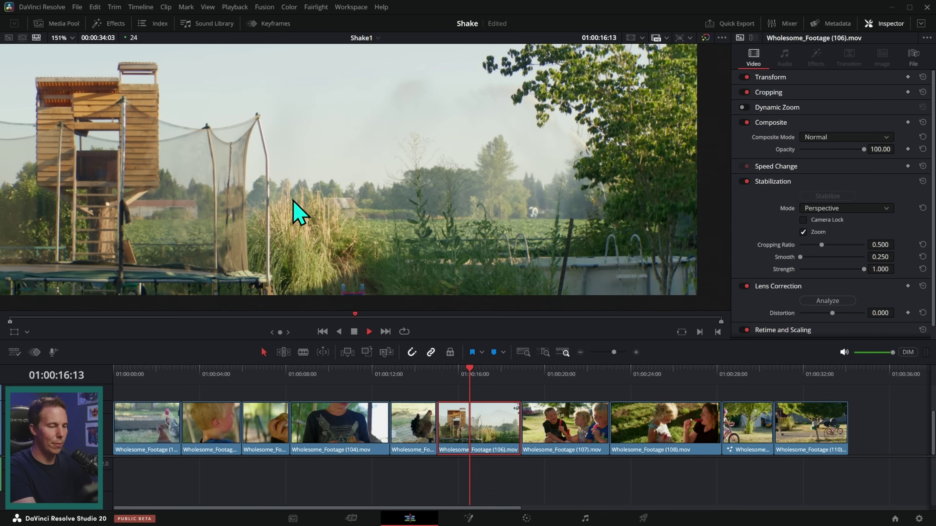
key(space)
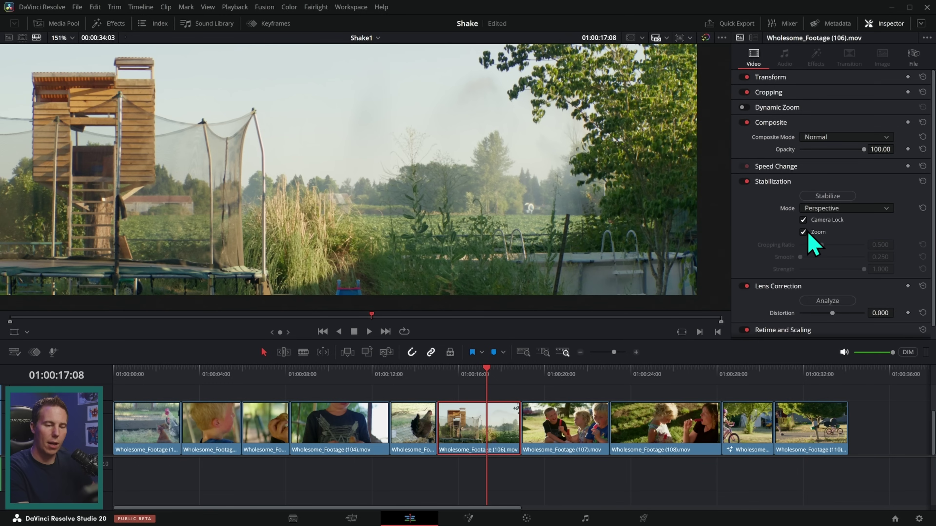
- Enable Camera Lock on clip 106 and replay the locked-still shot
click(804, 220)
click(445, 380)
key(space)
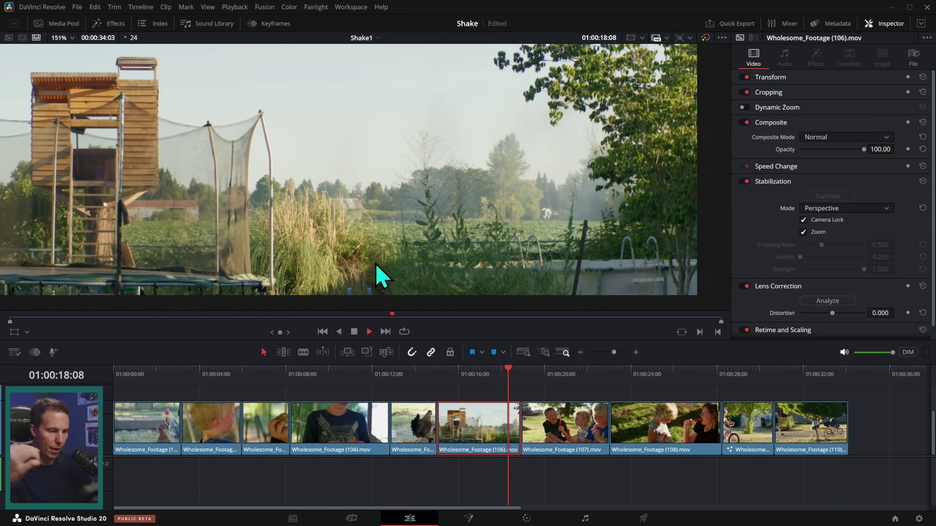
click(447, 368)
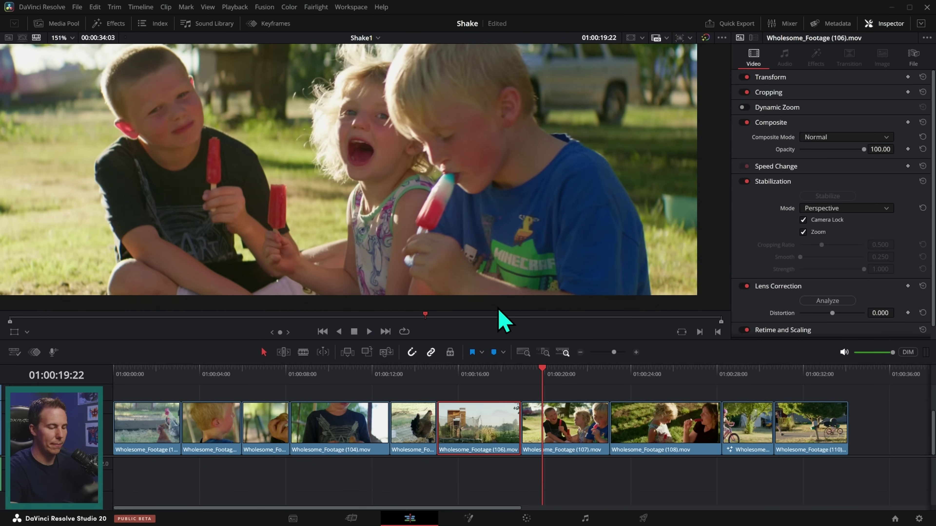
drag(473, 373, 468, 373)
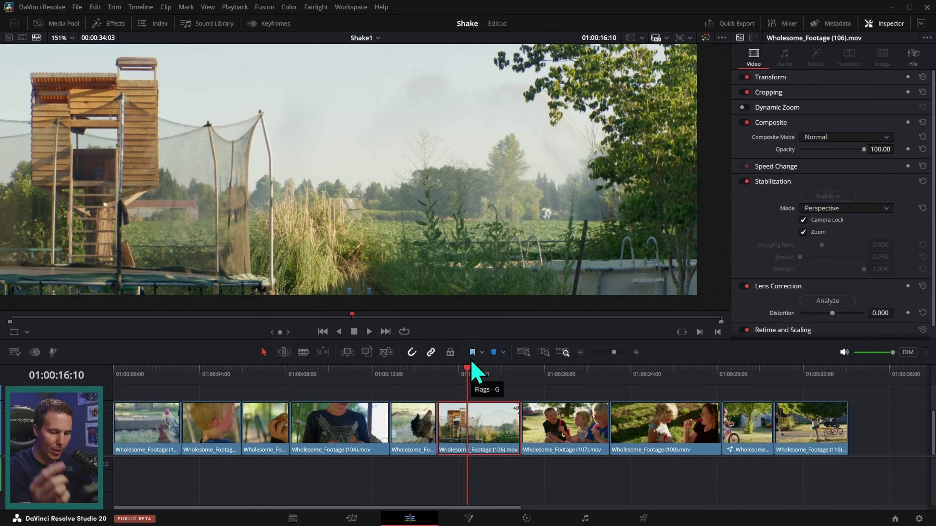
click(396, 371)
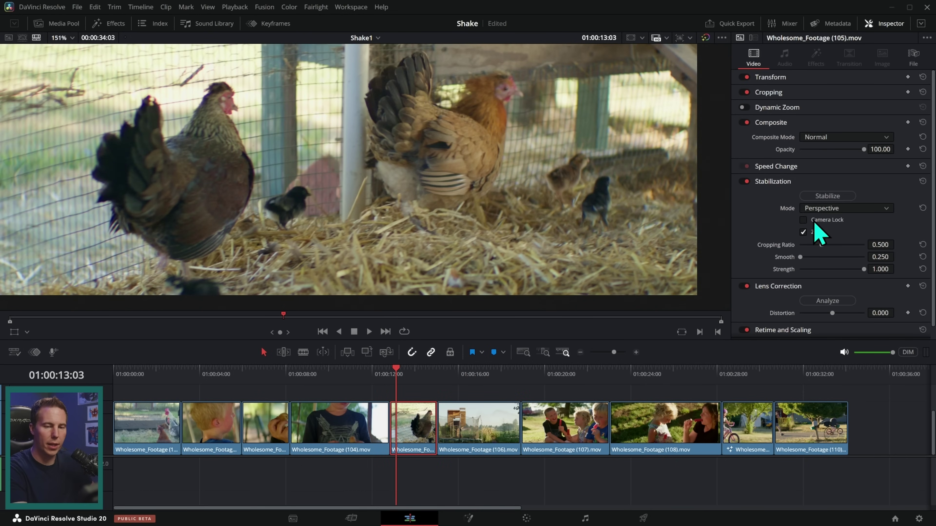
click(804, 220)
click(828, 196)
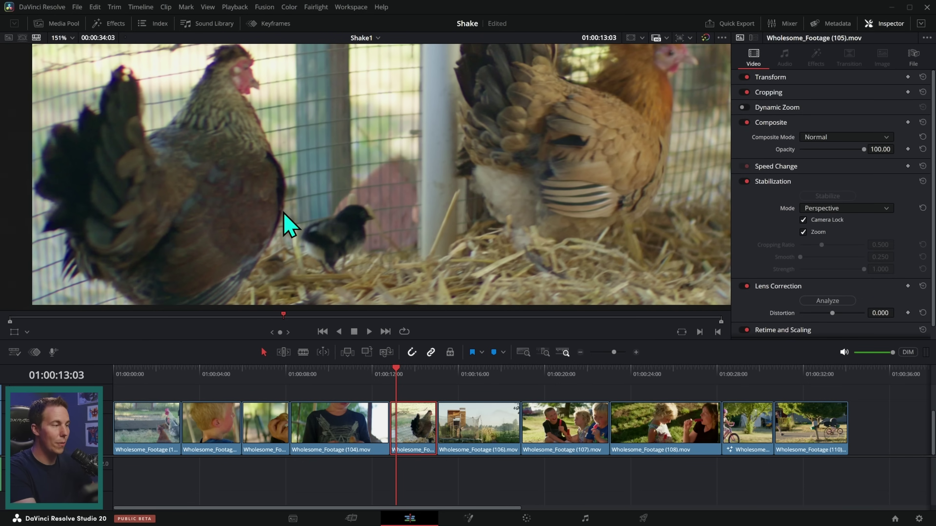
click(72, 38)
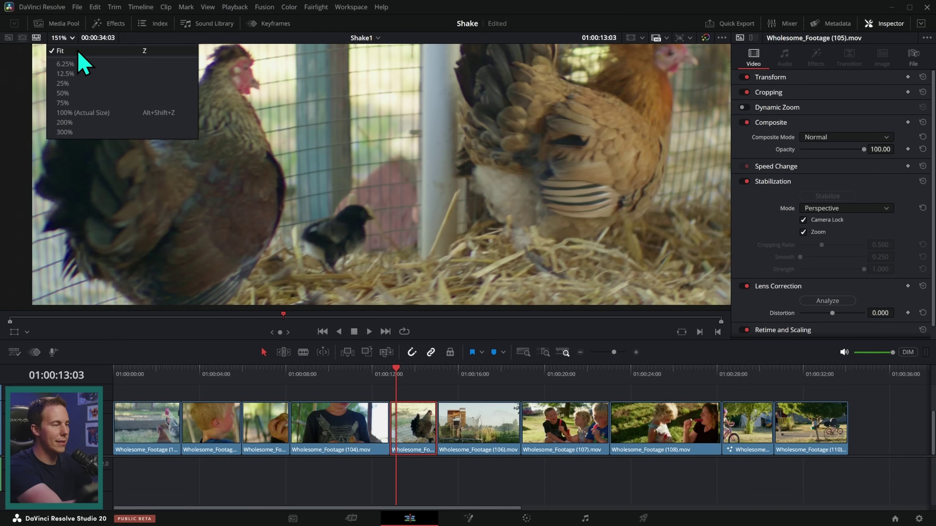
click(89, 115)
key(space)
key(z)
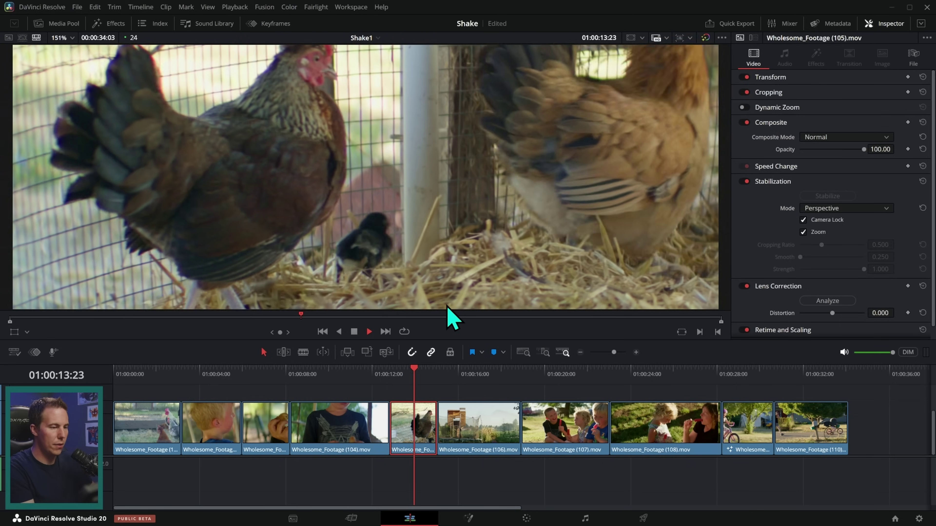
key(space)
scroll(382, 146, up, 2)
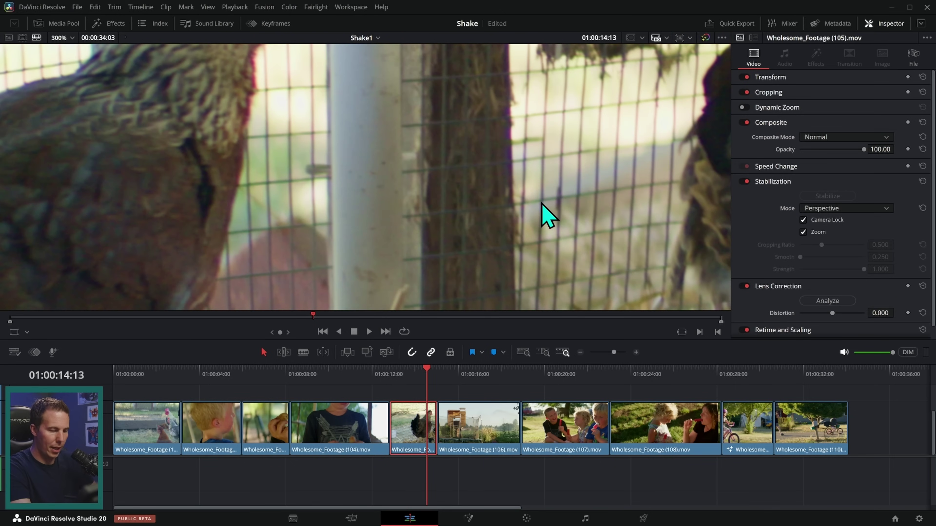
key(Left)
key(Left)
key(Left)
key(Left)
key(Left)
key(Left)
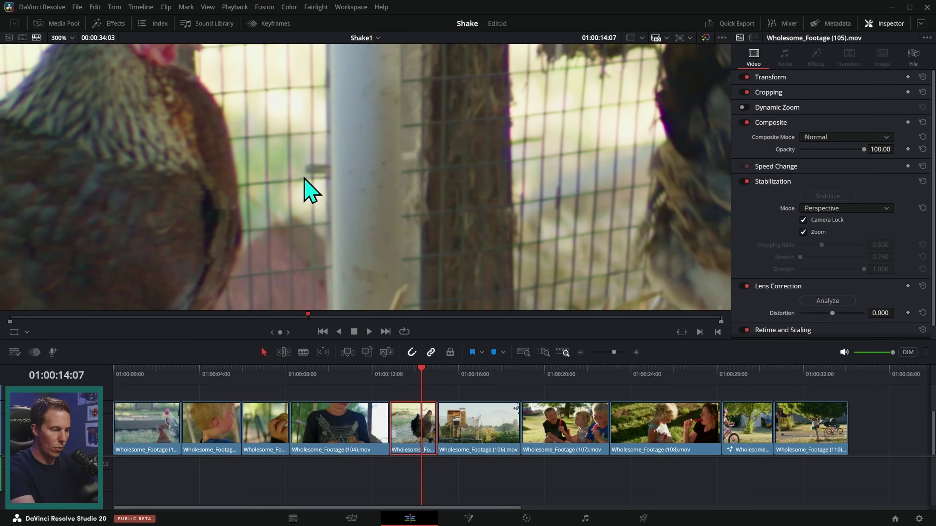
key(space)
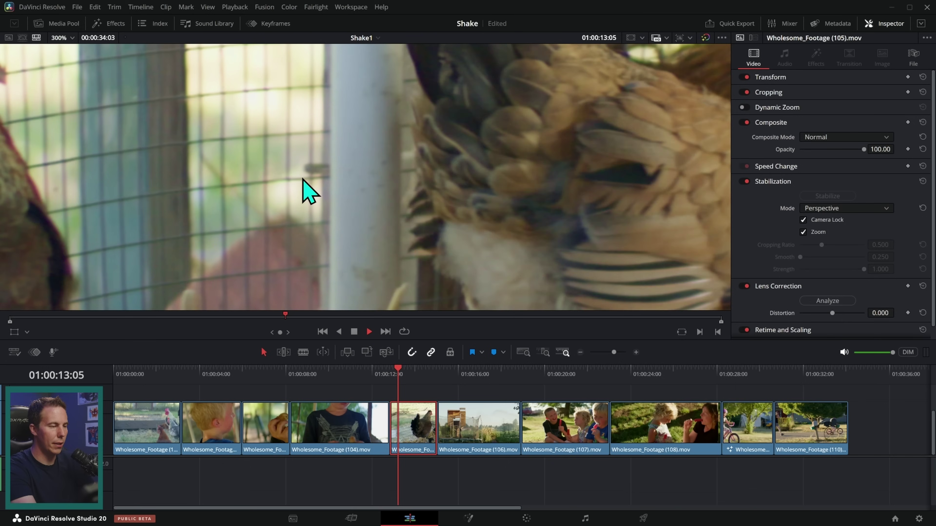
key(space)
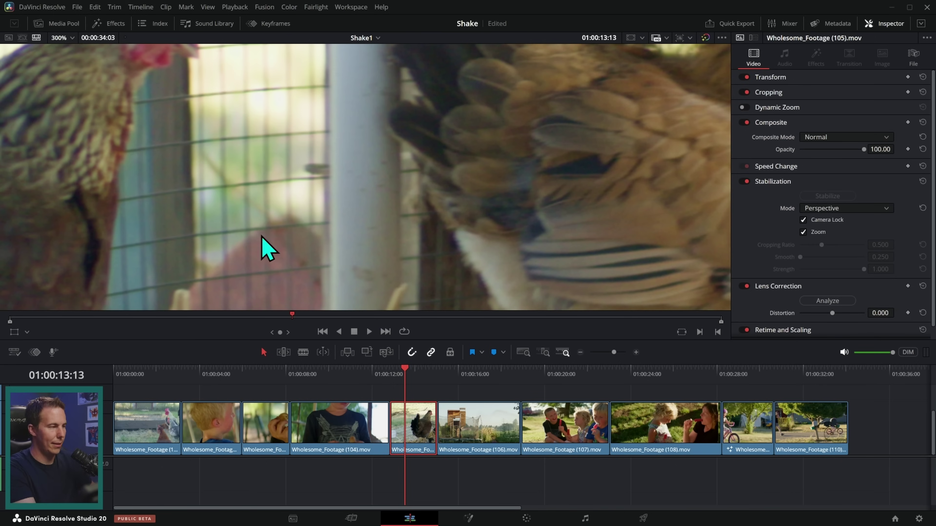
key(shift+z)
key(space)
click(542, 387)
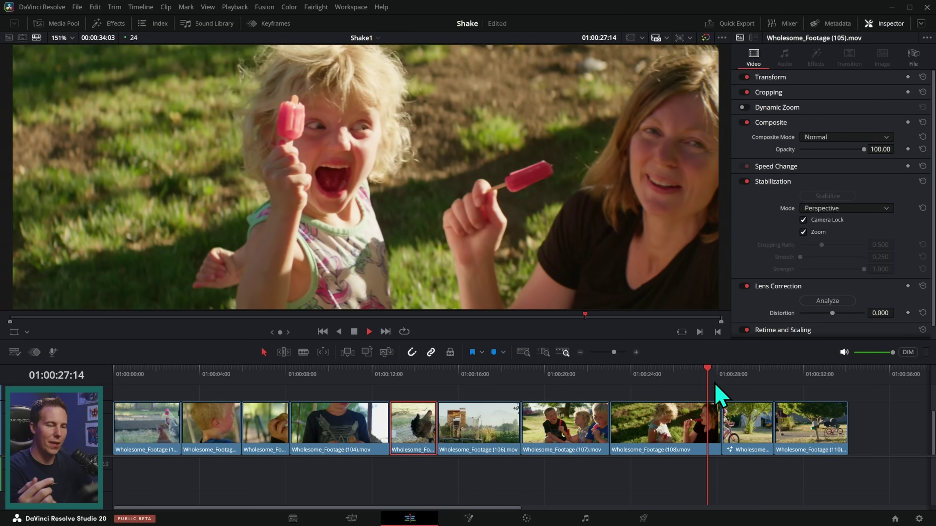
key(space)
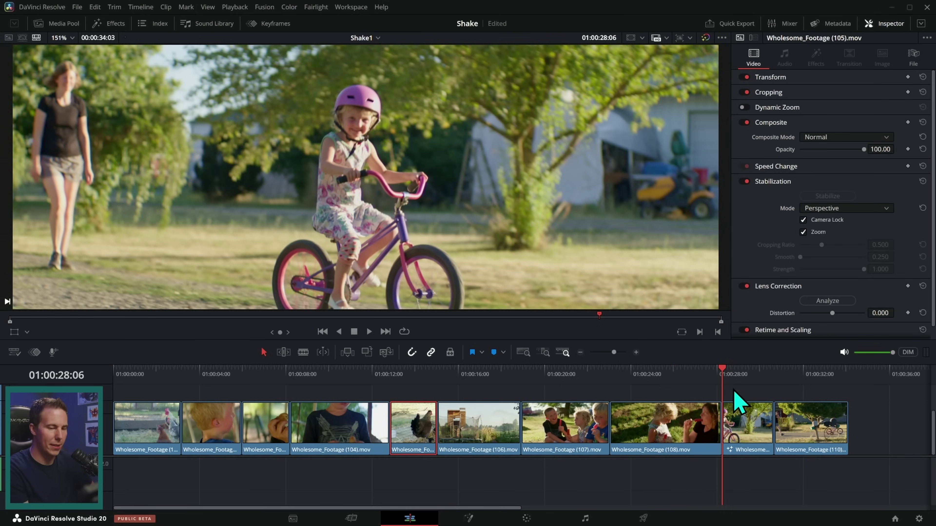
- Review the boy-with-chick clip 103, then select and stabilize it
click(236, 370)
key(space)
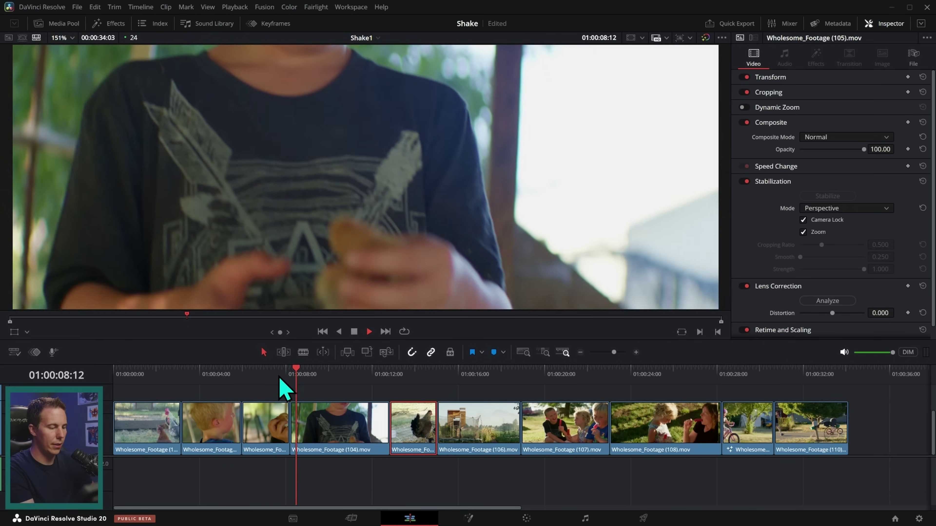
drag(282, 381, 276, 382)
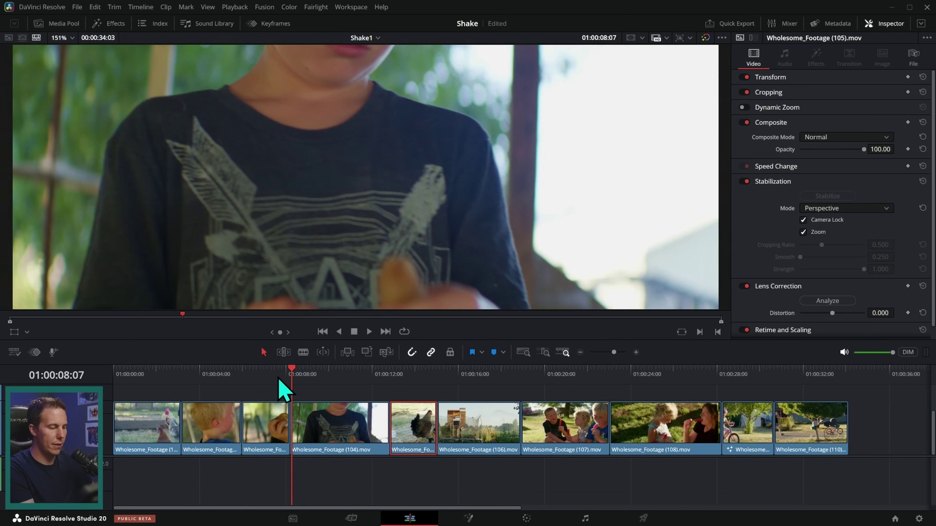
click(278, 438)
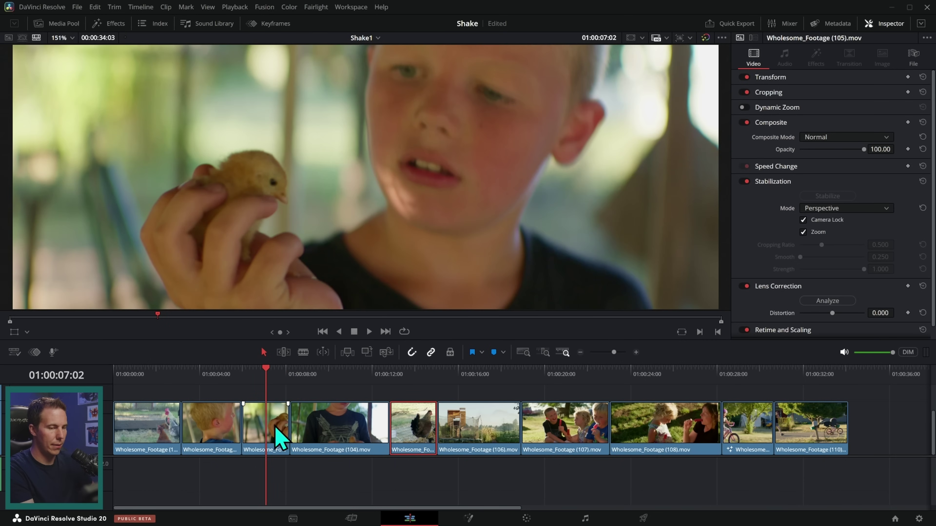
click(825, 197)
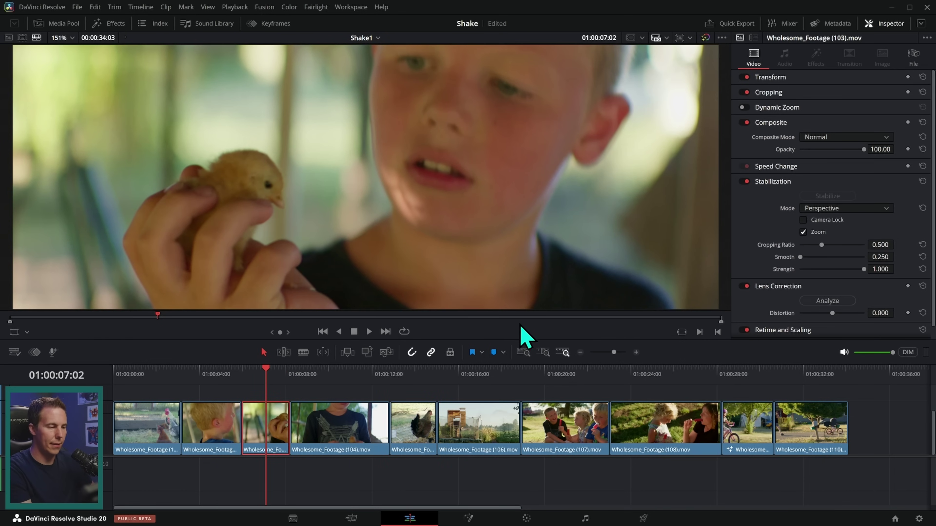
- Replay and scrub through the stabilized clip 103 to judge the motion
click(243, 381)
key(space)
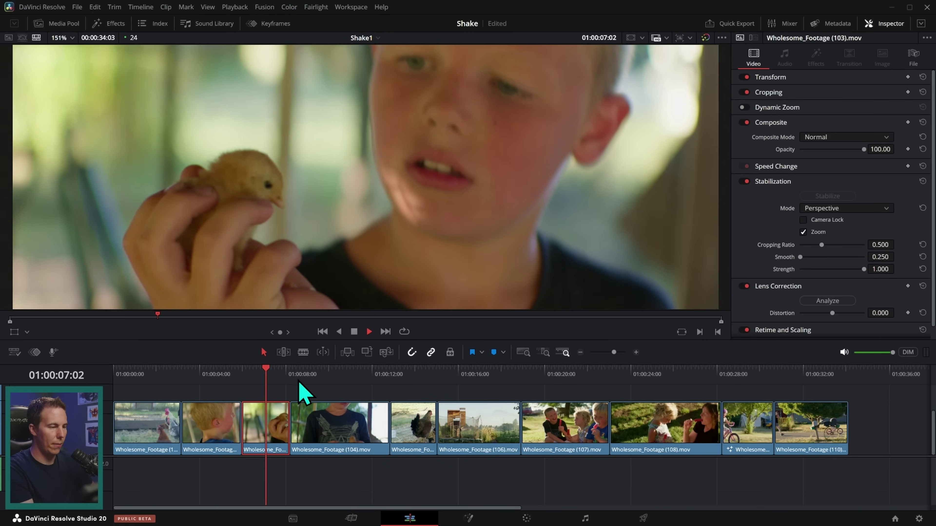
drag(275, 382, 271, 383)
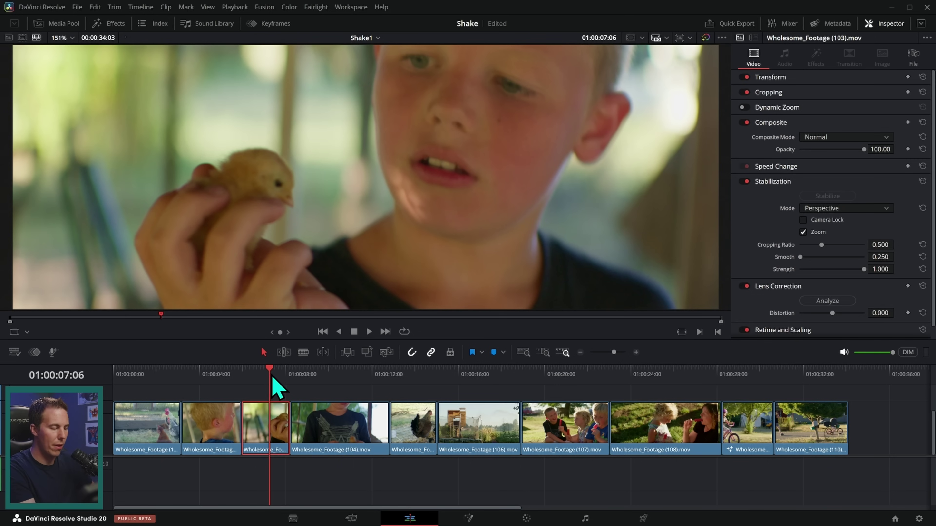
drag(272, 377, 281, 375)
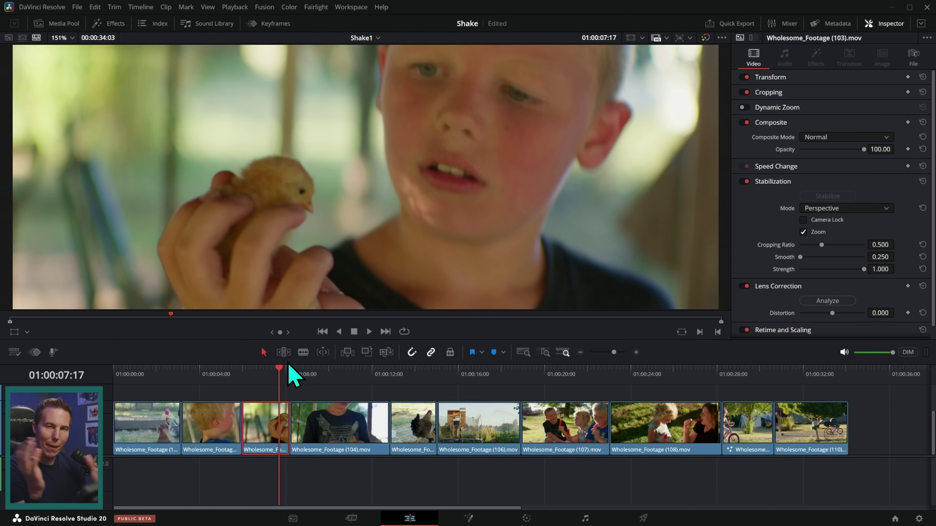
key(space)
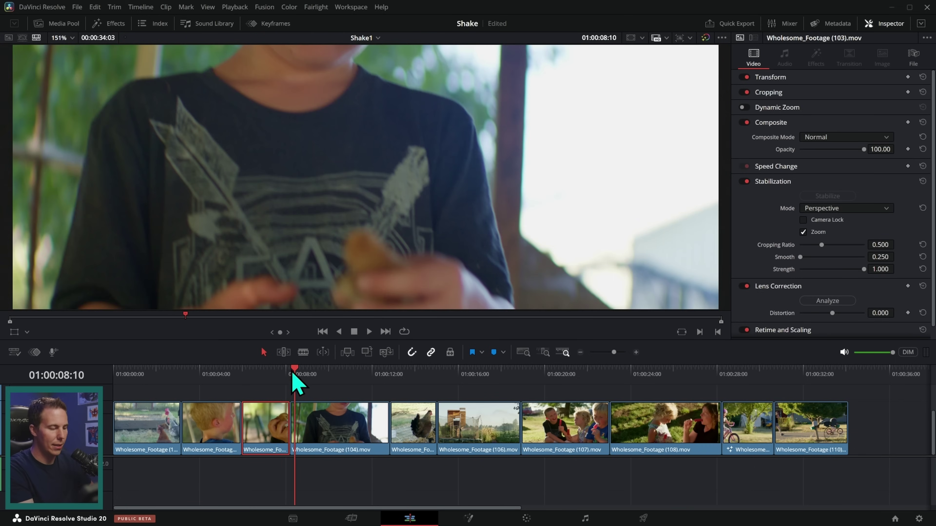
drag(293, 375, 272, 378)
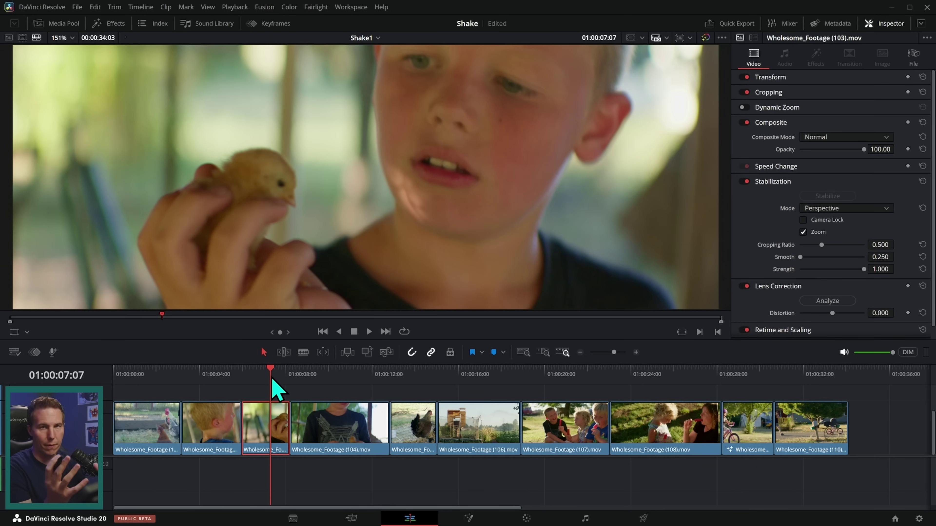
- Turn on Camera Lock for clip 103, play the result, then reset its stabilization
click(804, 220)
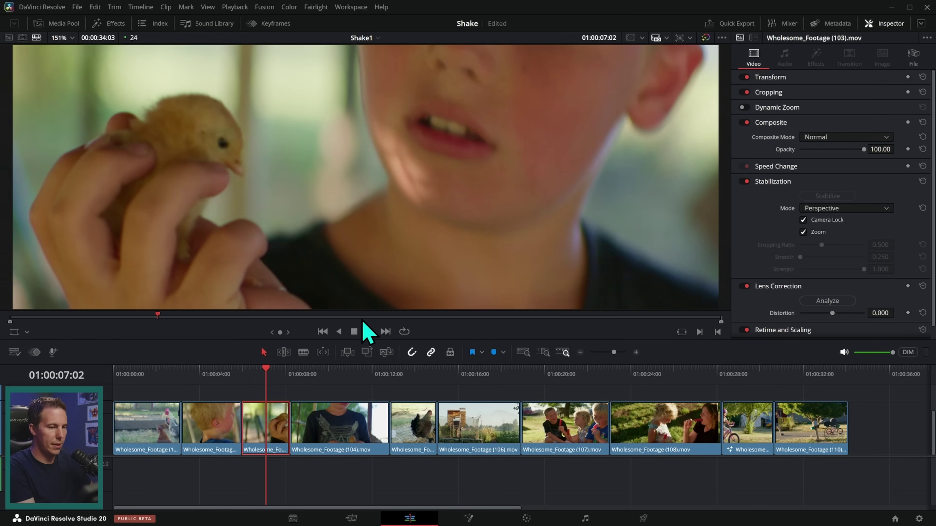
click(369, 331)
key(Up)
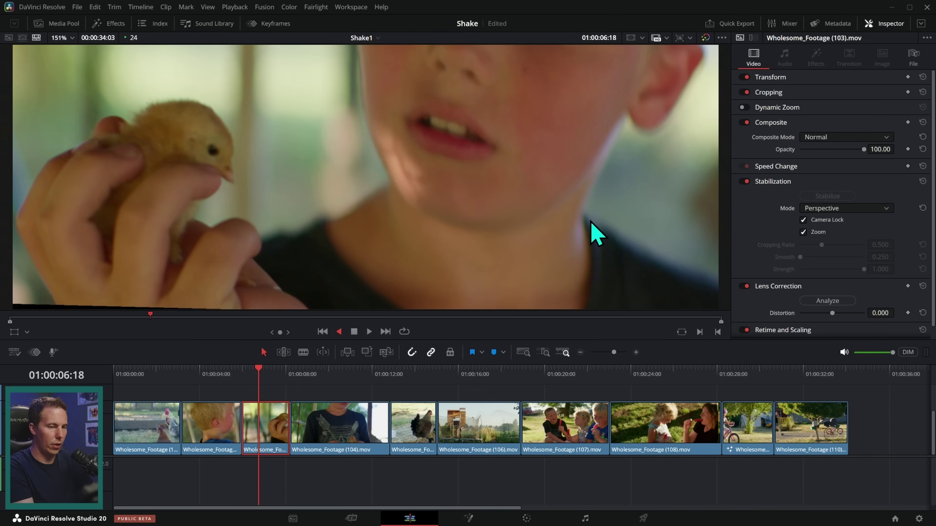
click(923, 181)
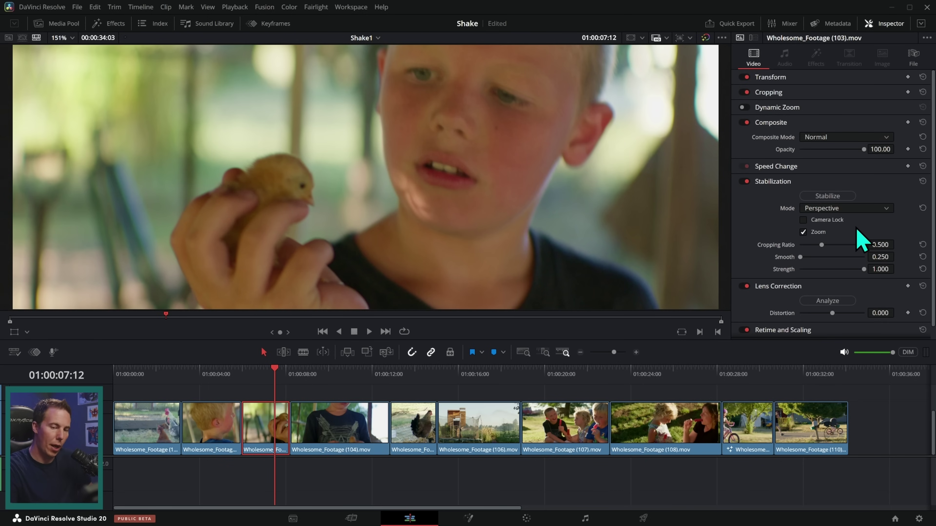
- Switch clip 103 to Similarity mode, re-stabilize it, and play it back
click(854, 210)
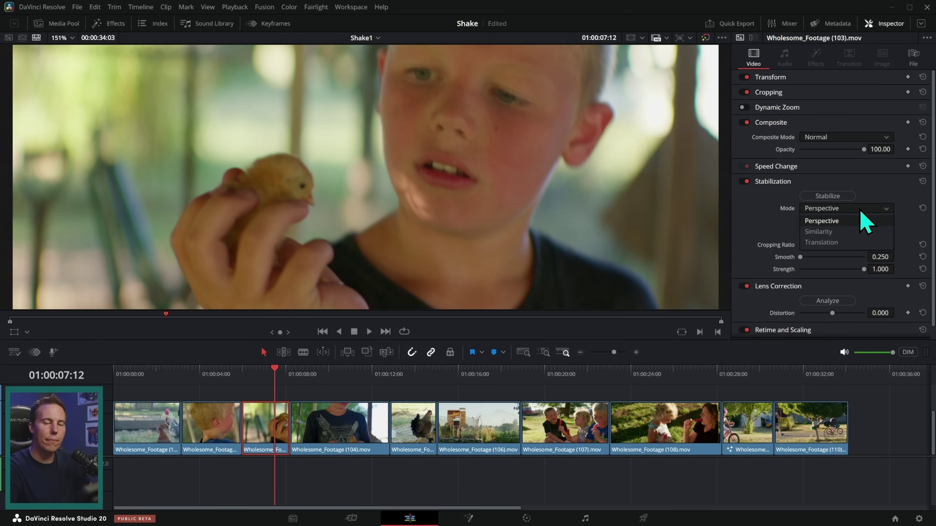
click(845, 234)
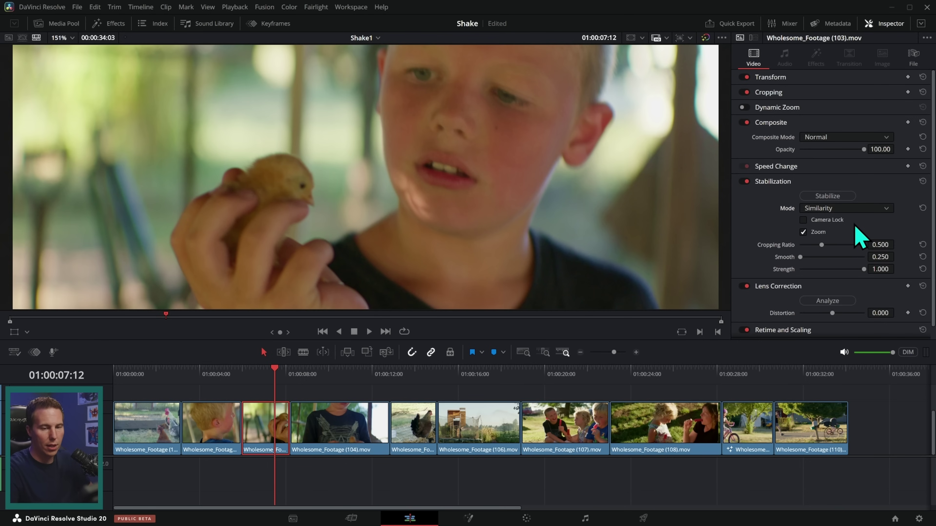
click(835, 199)
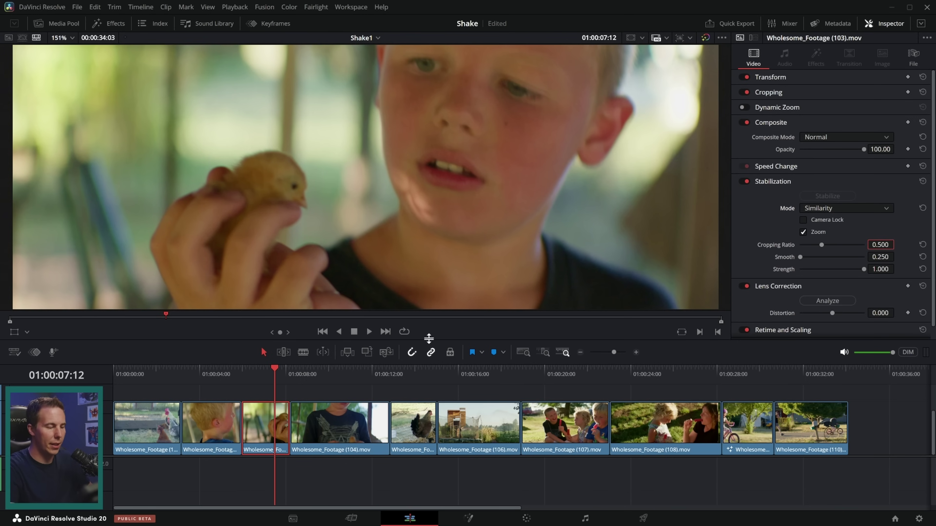
click(242, 370)
key(space)
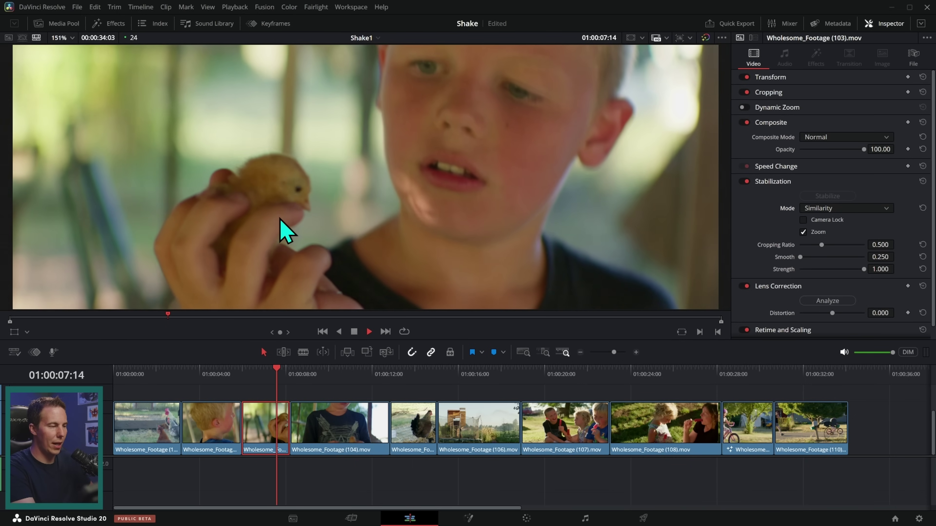
key(space)
key(/)
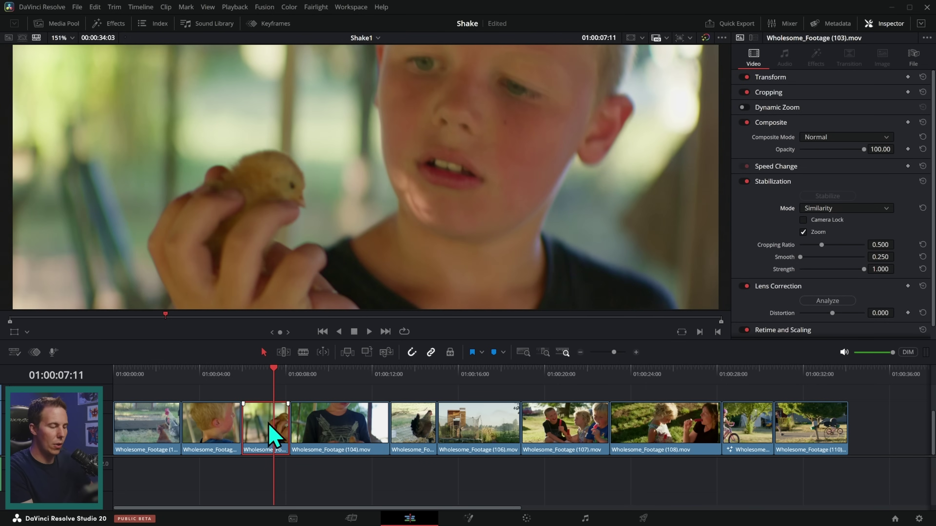
- Set clip 103's stabilization mode to Translation and replay the clip several times
key(j)
click(806, 209)
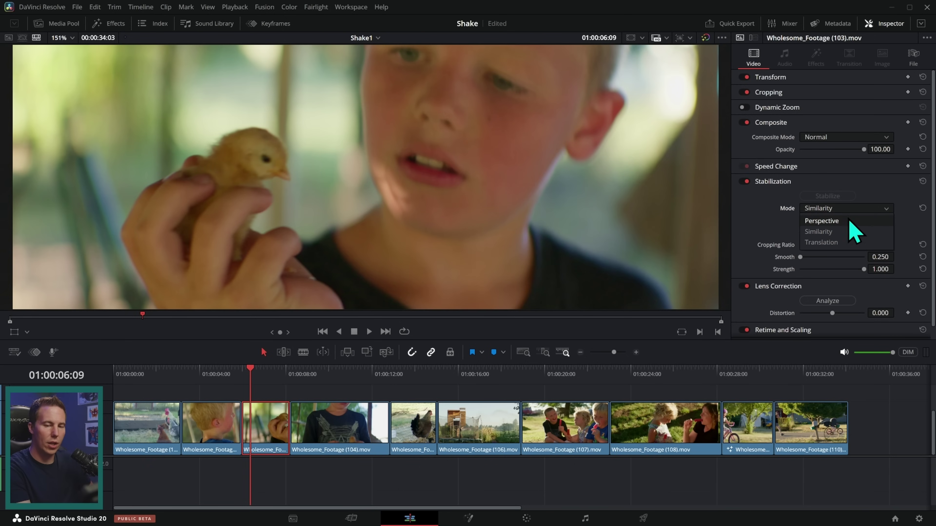
click(842, 243)
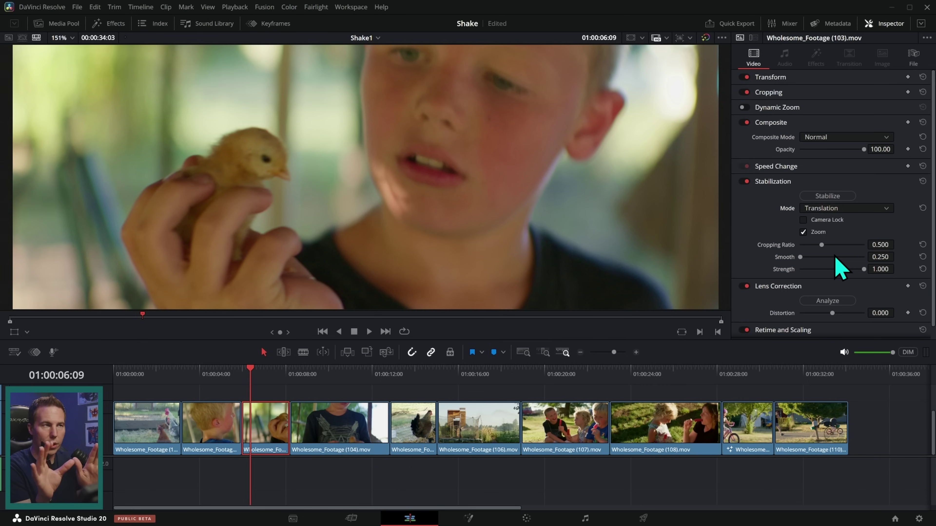
key(space)
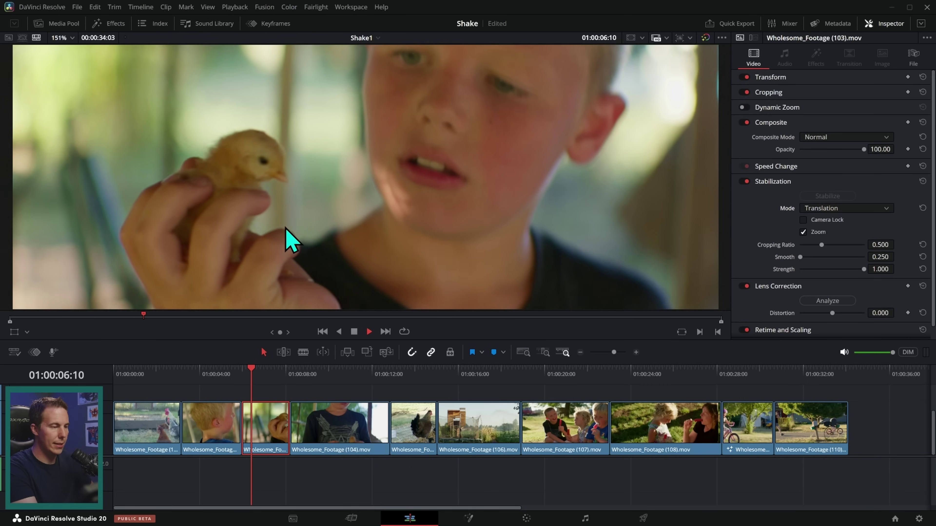
click(261, 367)
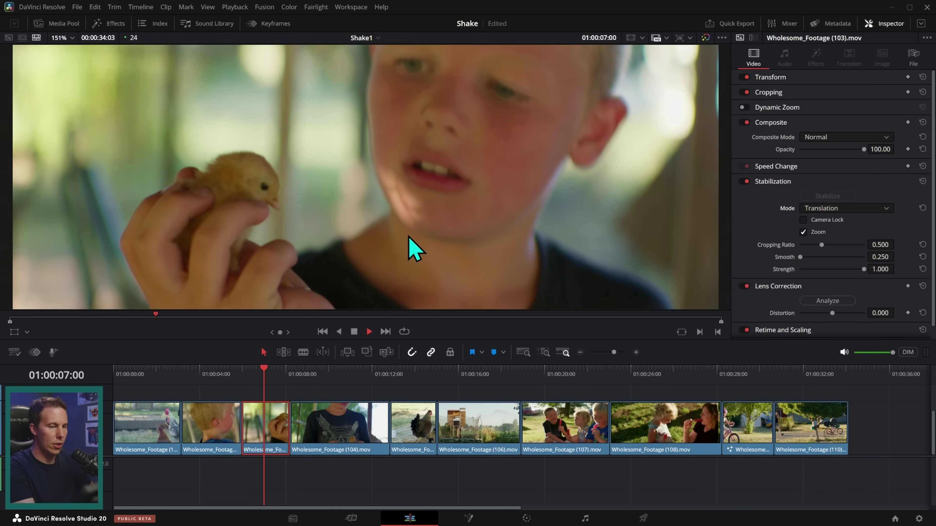
click(250, 373)
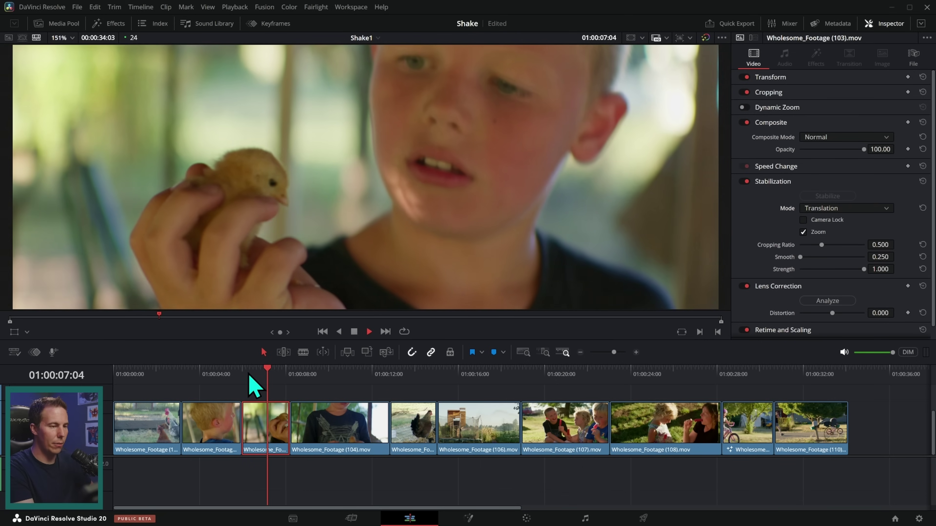
click(247, 376)
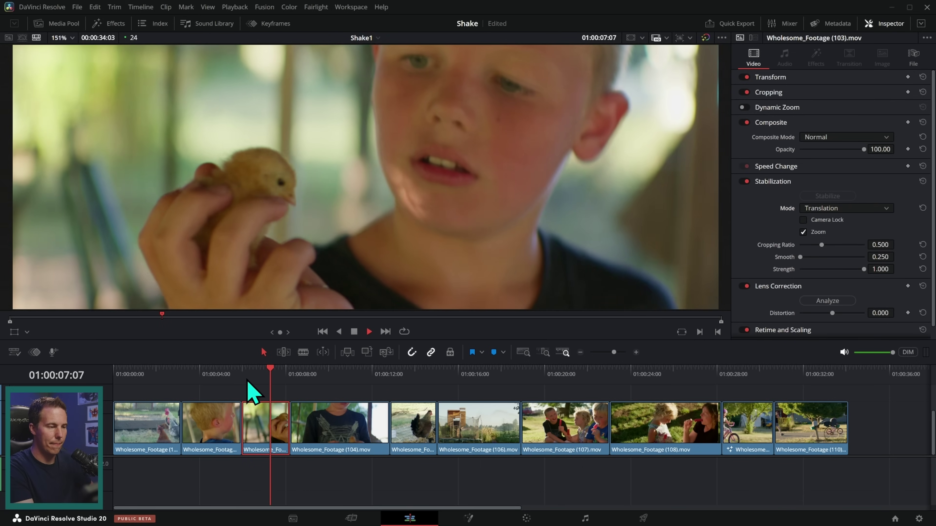
click(268, 373)
key(space)
click(262, 374)
click(263, 377)
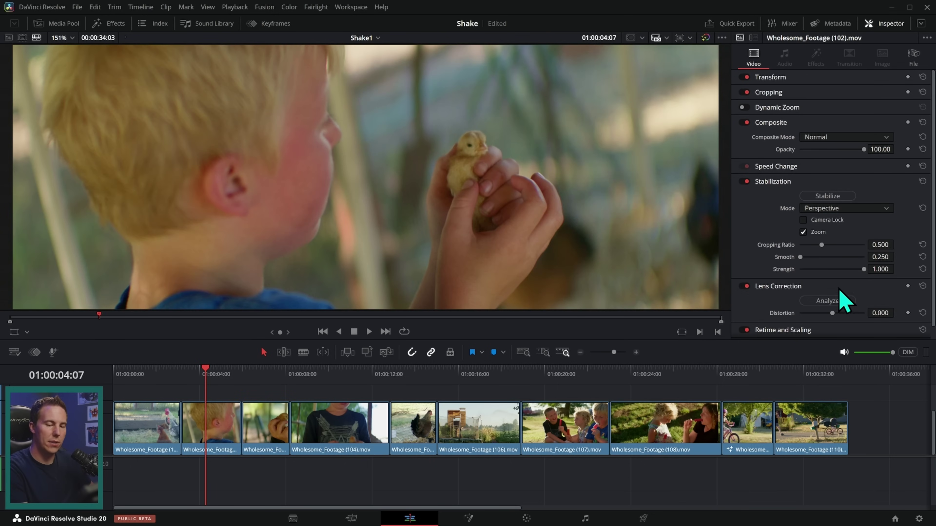
- Select clip 102, stabilize it, and play it back
drag(219, 371, 200, 384)
click(223, 424)
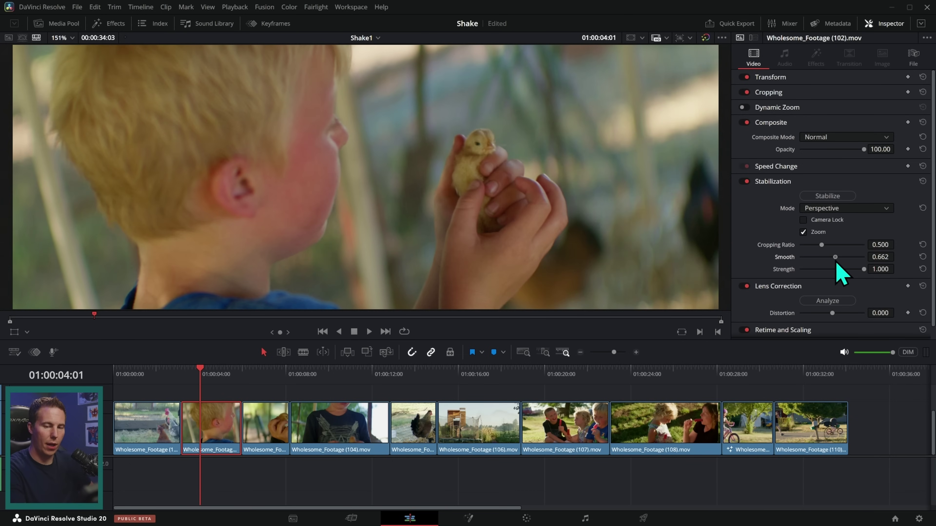
click(824, 196)
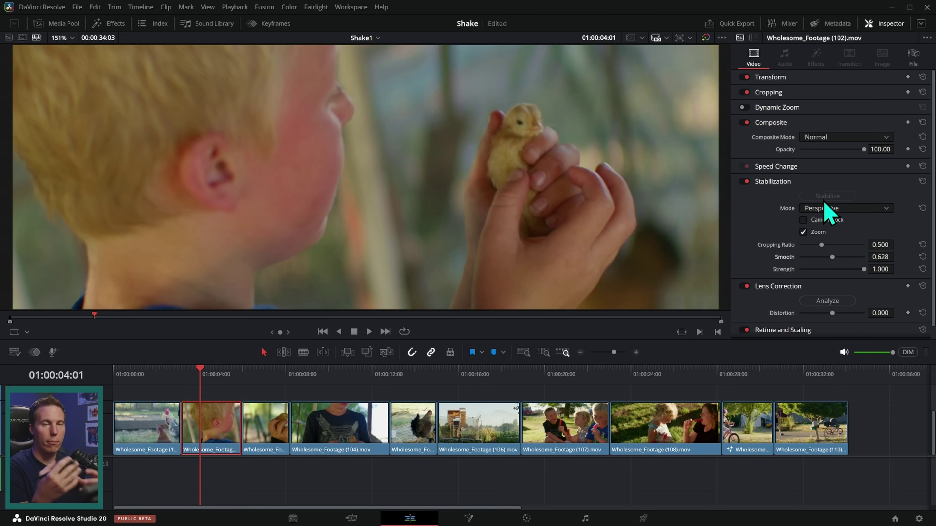
key(space)
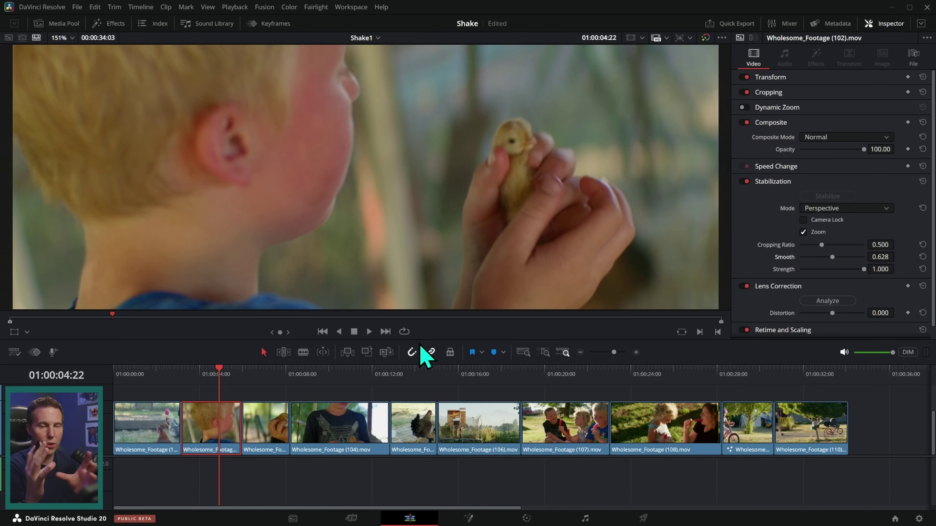
key(Up)
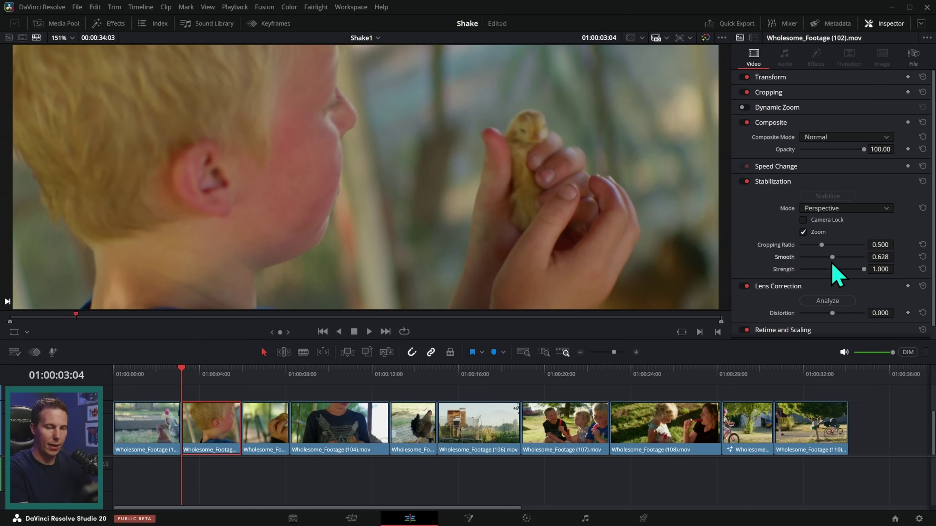
- Raise Smooth to 1.000 and replay clip 102 to see maximum smoothing
drag(832, 258, 864, 258)
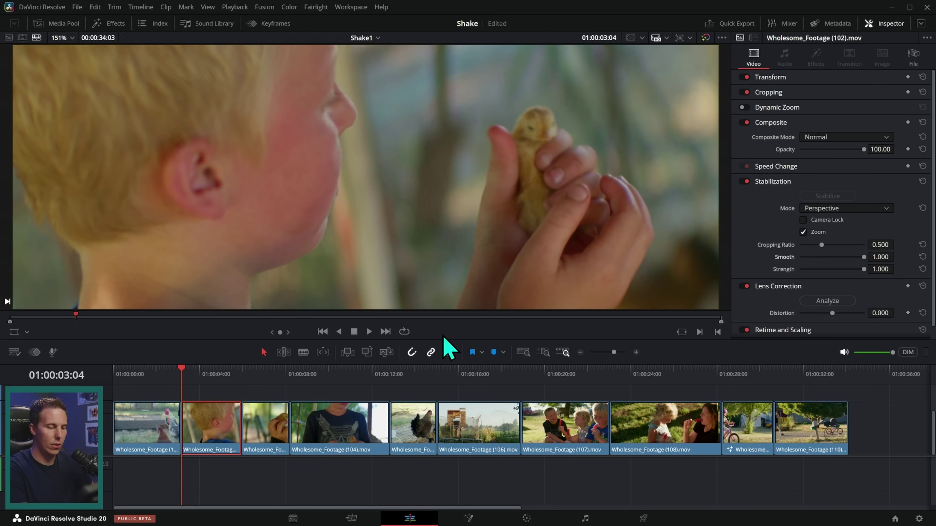
key(space)
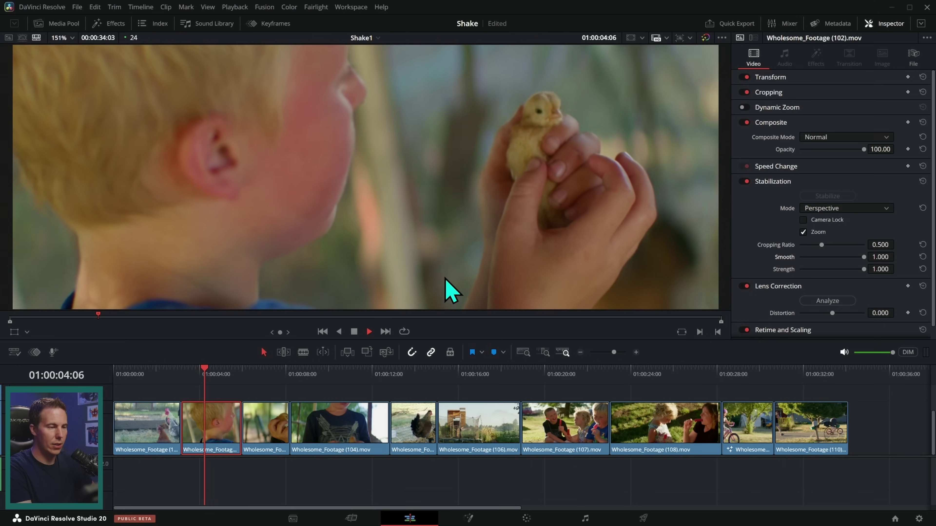
key(space)
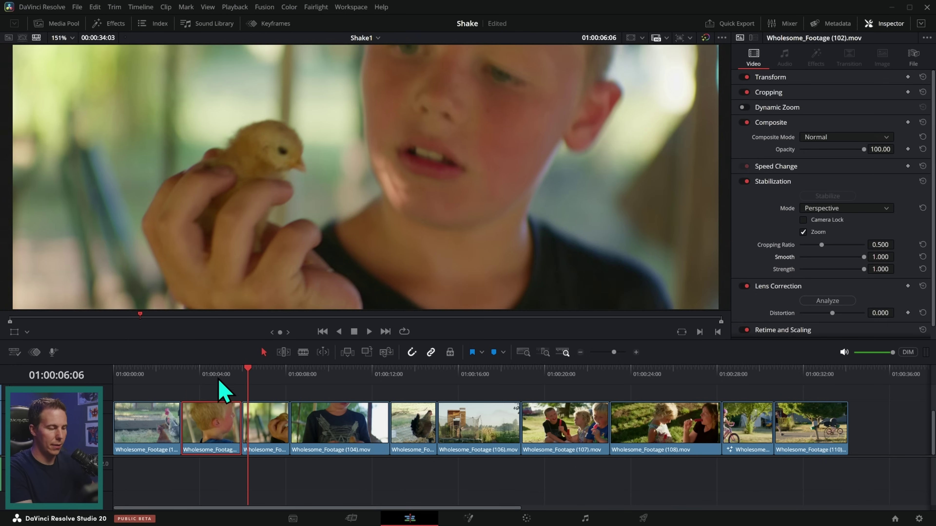
key(Up)
key(Up)
key(space)
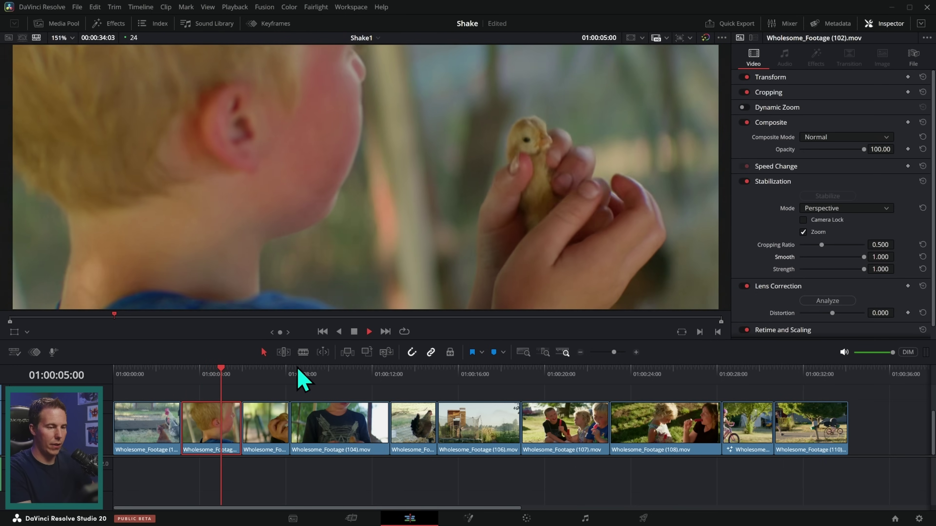
key(space)
- Try Strength 0.000, restore Strength 1.000 and re-stabilize, then reset Smooth to 0.250
drag(864, 269, 832, 269)
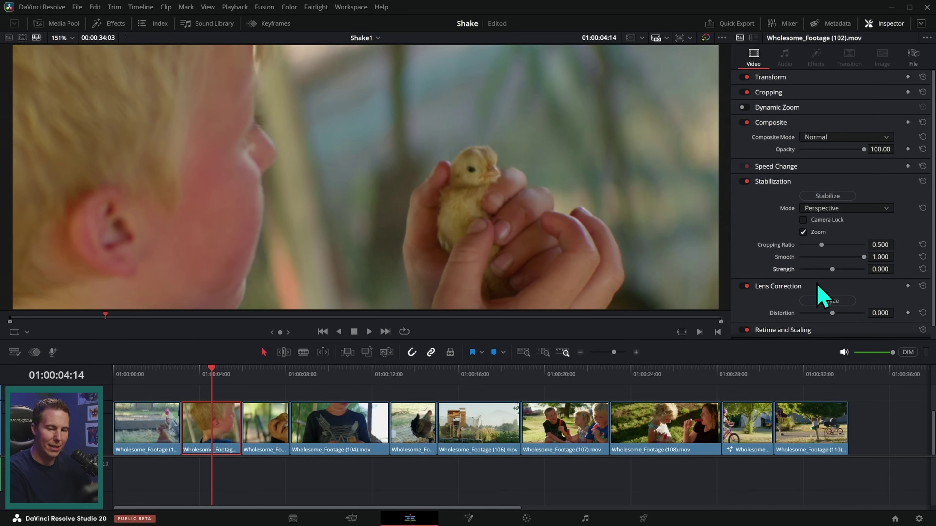
click(835, 199)
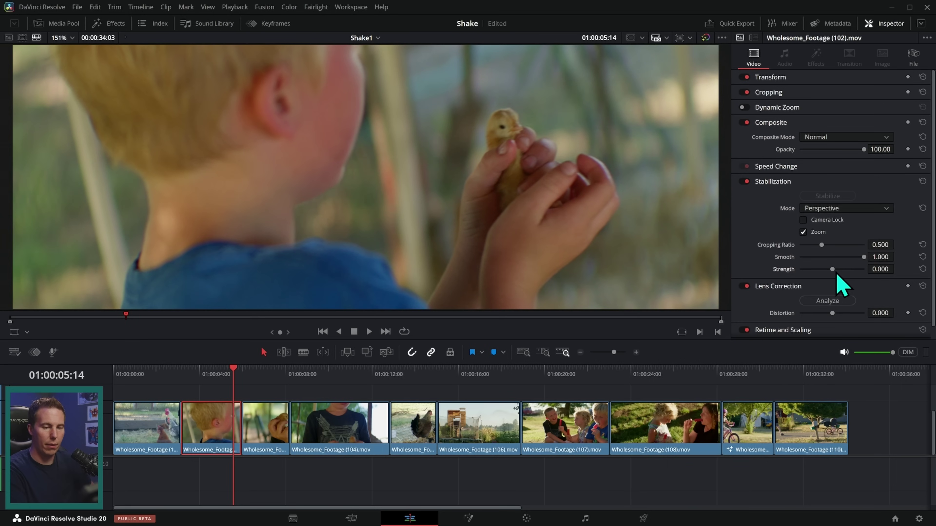
drag(836, 274, 922, 272)
click(842, 196)
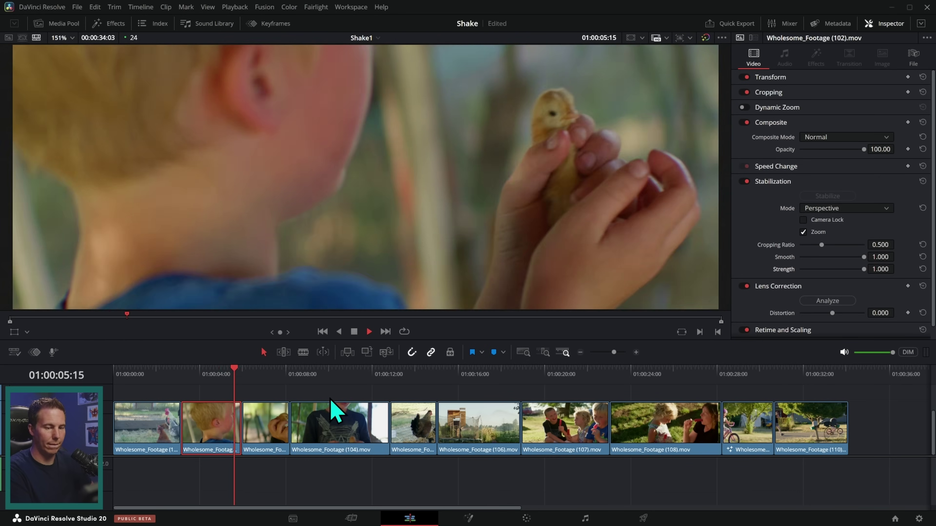
double_click(863, 256)
drag(239, 371, 187, 375)
click(846, 209)
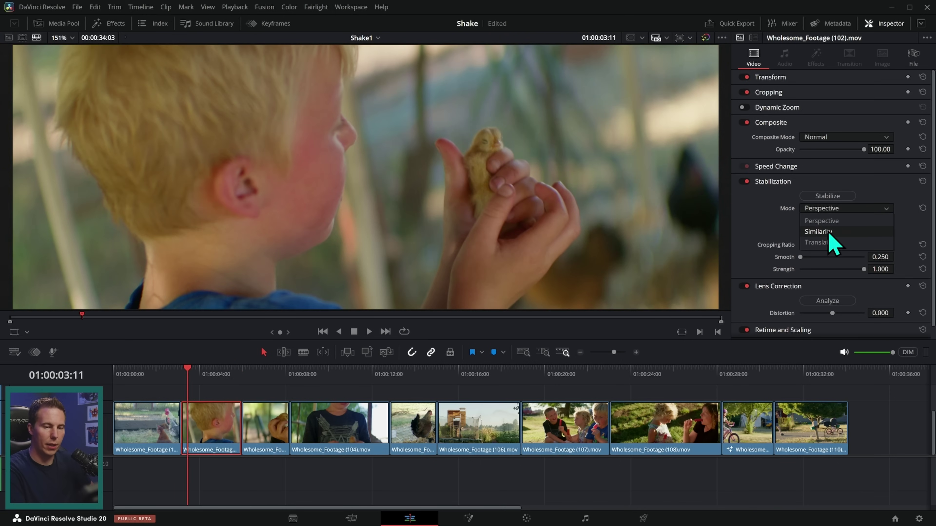
- Stabilize clip 102 in Translation mode and play it back
click(833, 242)
click(838, 198)
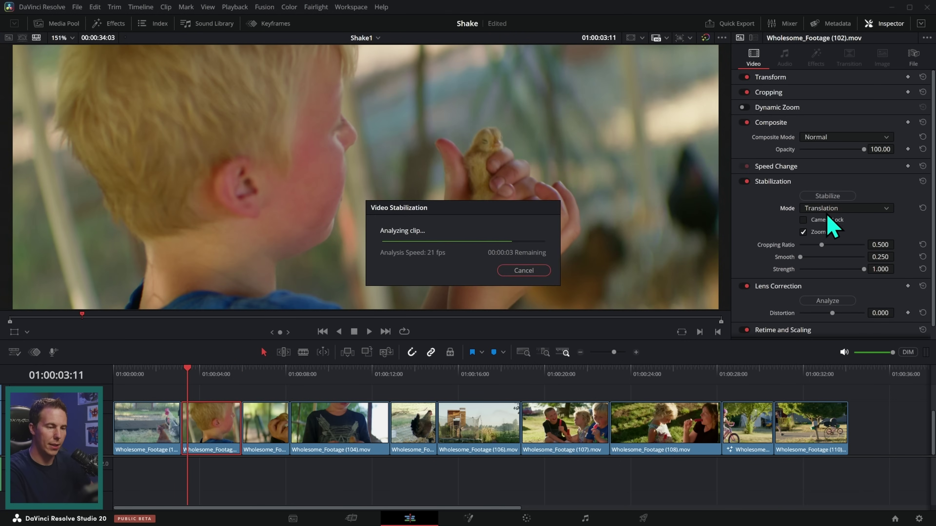
key(space)
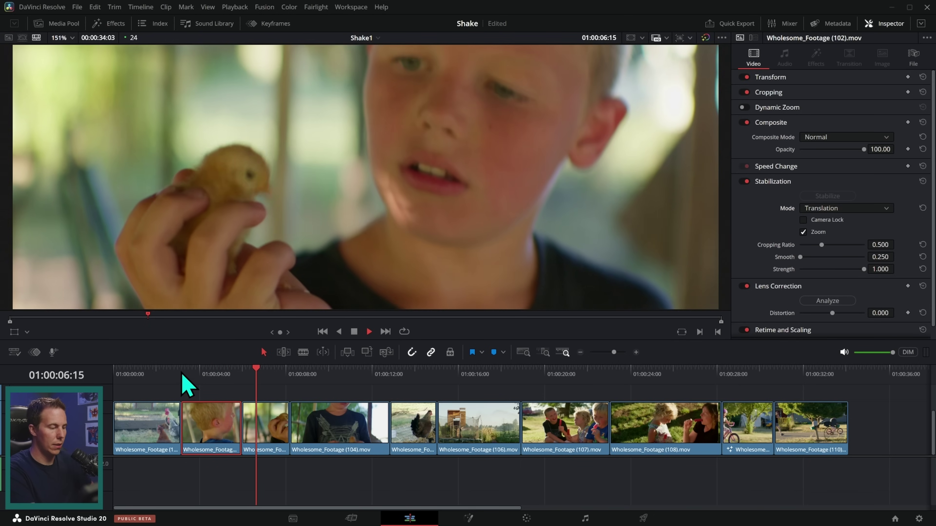
click(183, 374)
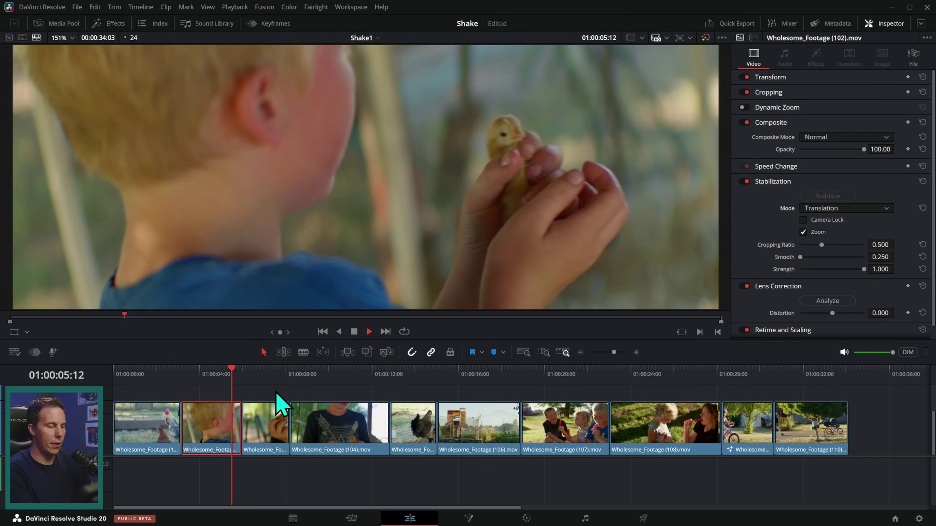
- Compare clip 102 with stabilization off and on, then select chicken clip 101
click(744, 181)
click(188, 370)
key(space)
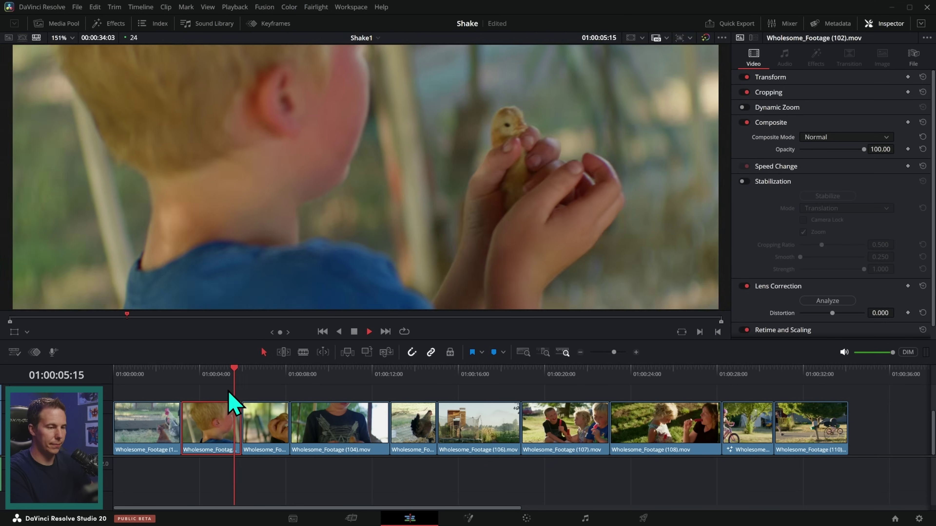
key(ctrl+z)
key(space)
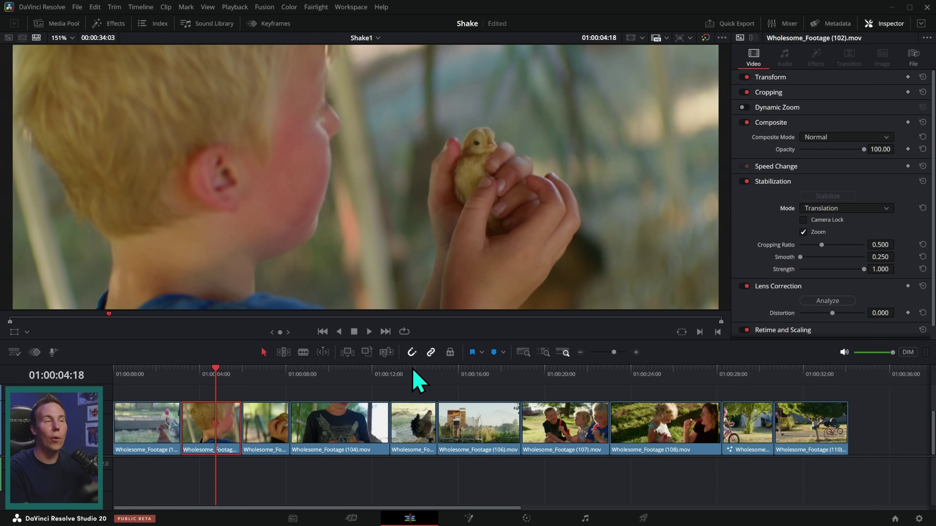
click(207, 371)
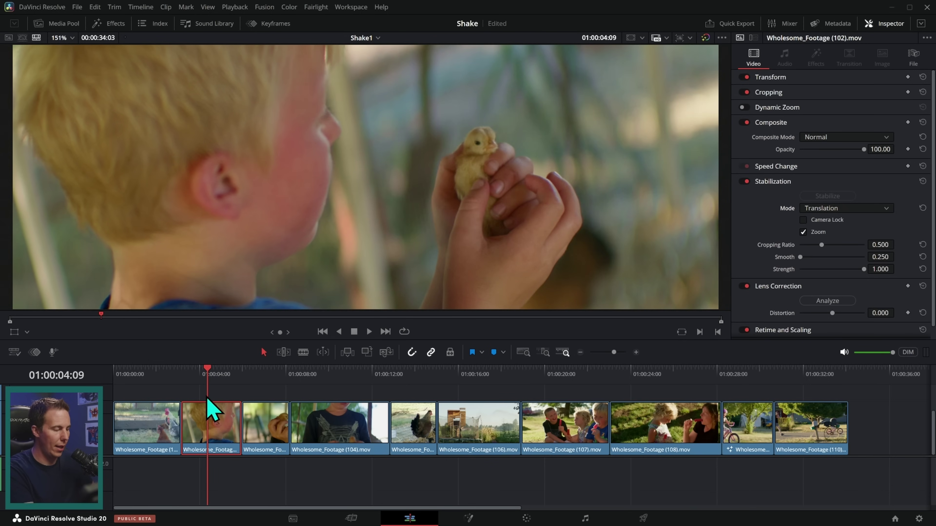
click(128, 387)
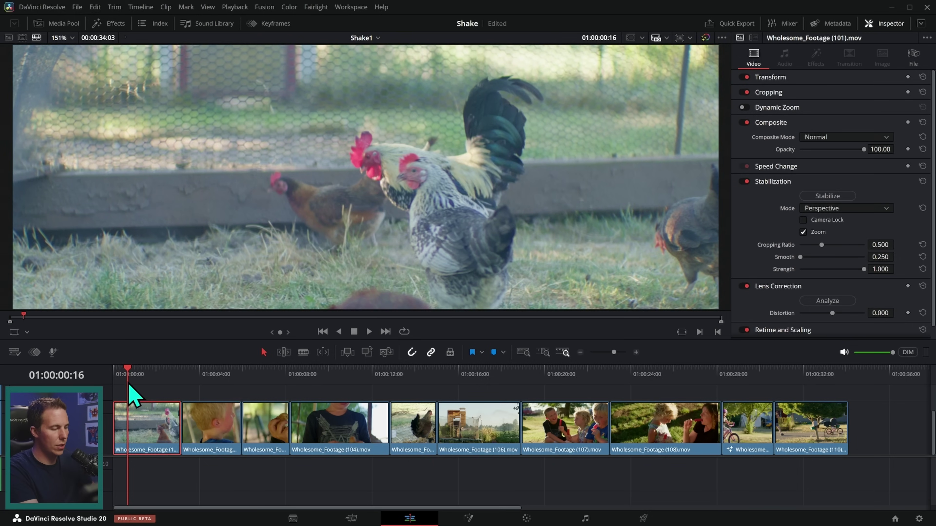
- Stabilize clip 101 in Translation mode with Camera Lock on, then play the result
key(Home)
click(829, 211)
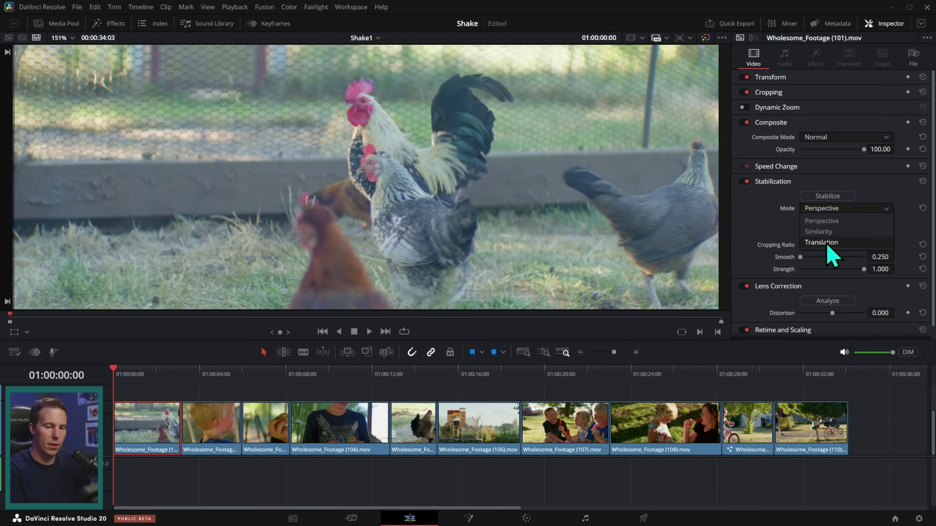
click(831, 247)
click(804, 220)
click(835, 198)
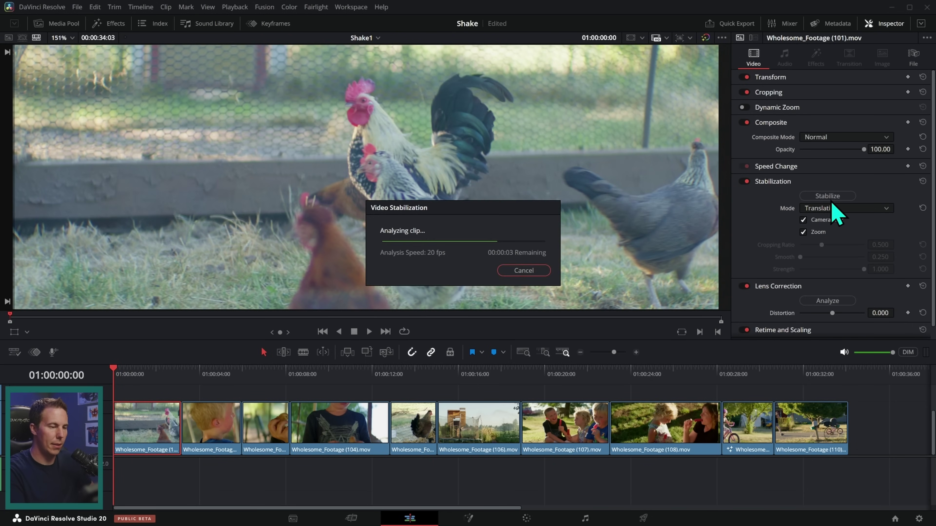
key(space)
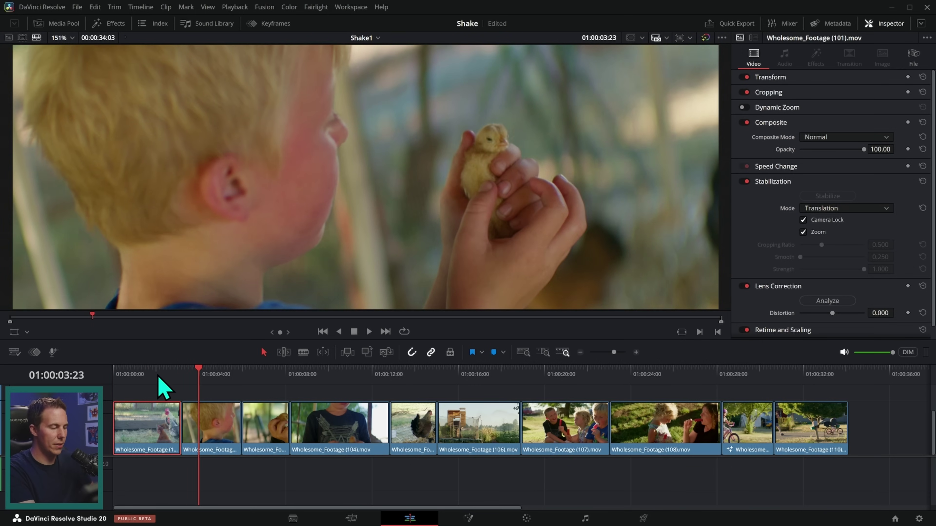
click(137, 374)
key(space)
- Restabilize clip 101 in Similarity mode and play it back from the start
click(846, 209)
click(843, 226)
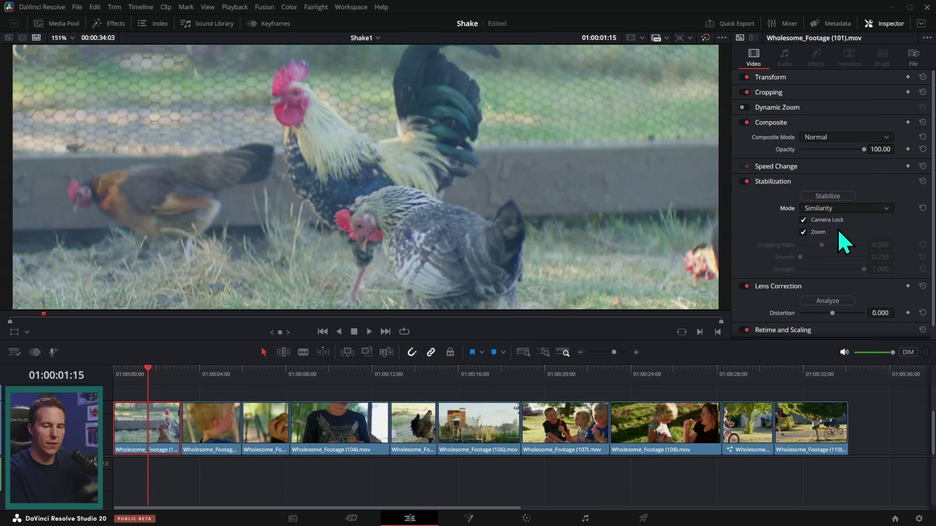
click(837, 196)
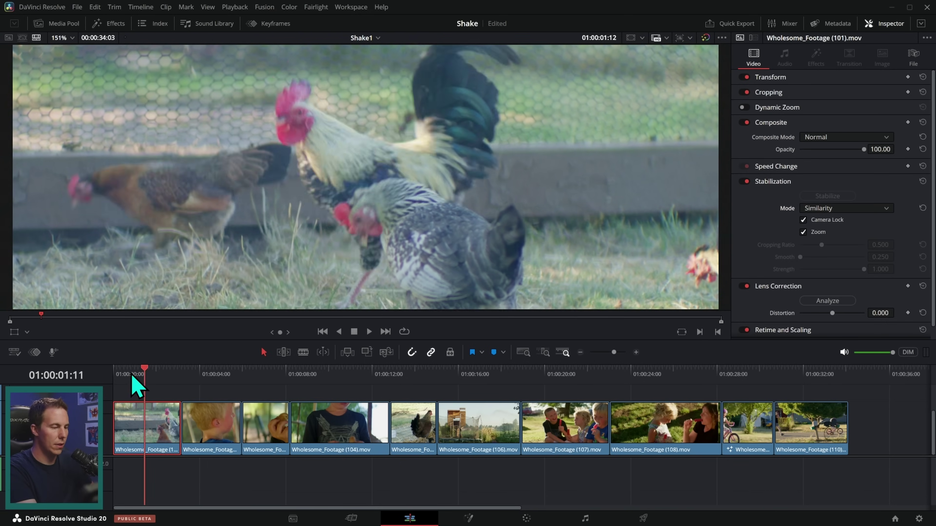
click(118, 371)
key(space)
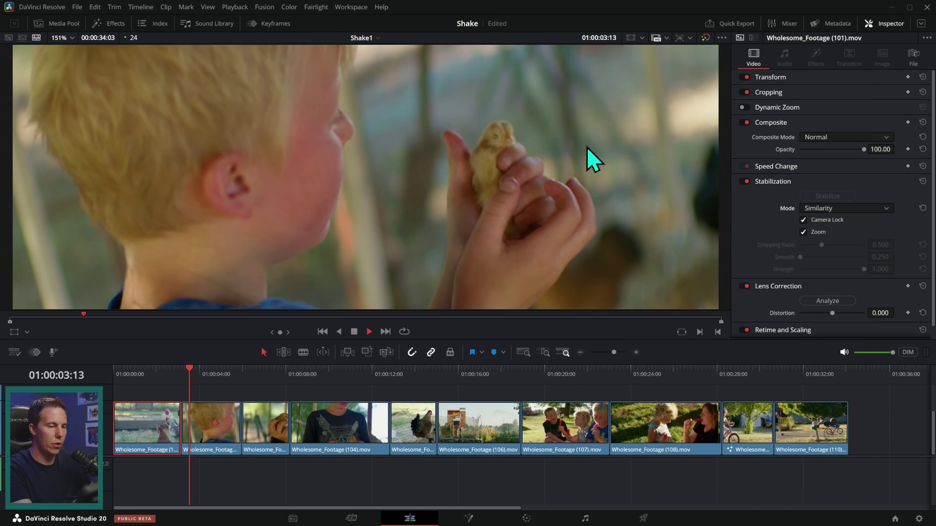
key(space)
key(Home)
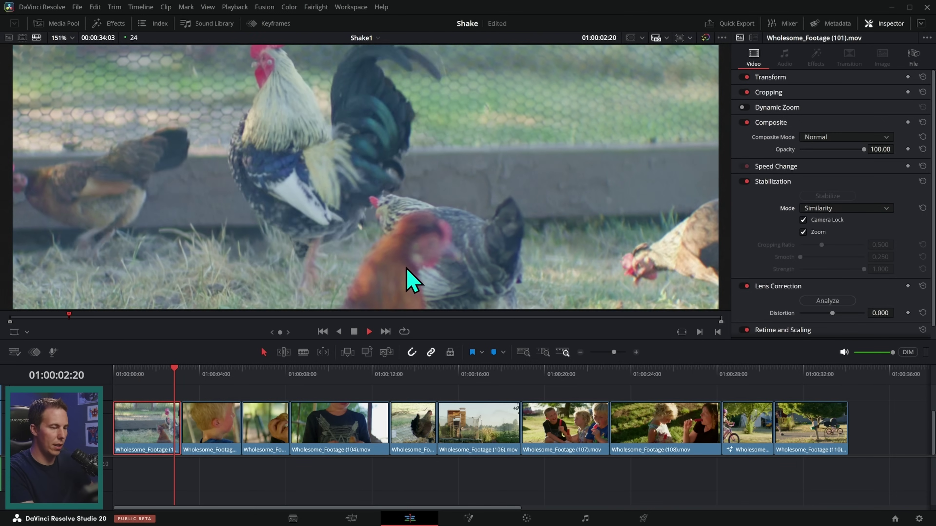
key(space)
- Turn off Camera Lock, replay clip 101 from the start, then switch its stabilization off
click(803, 220)
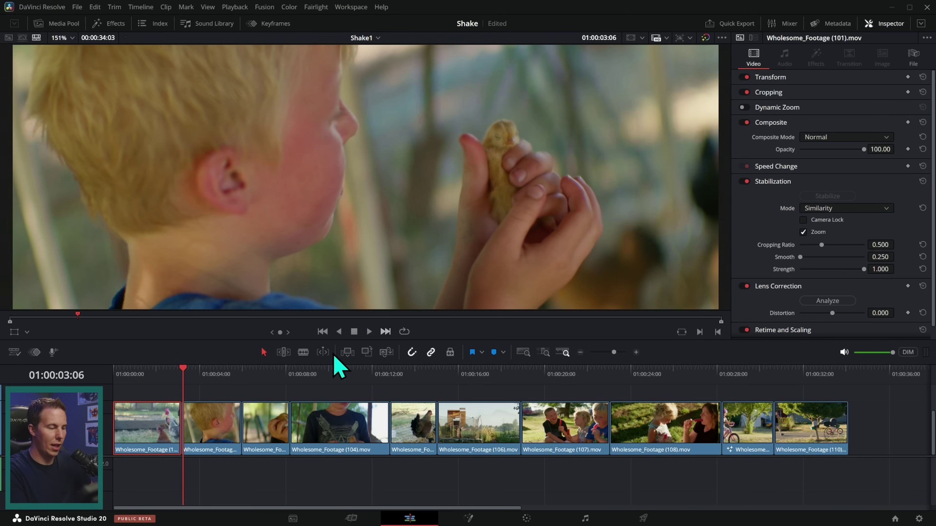
key(Home)
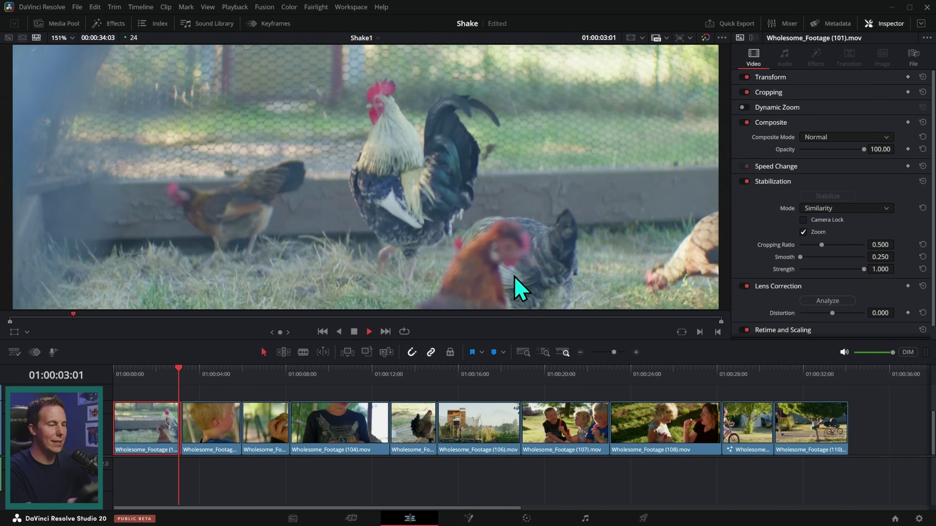
key(space)
key(Home)
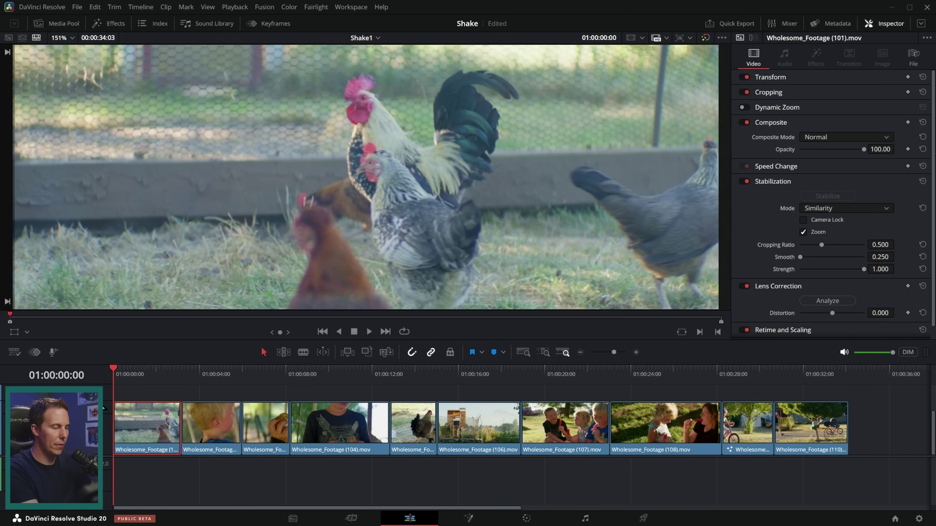
key(space)
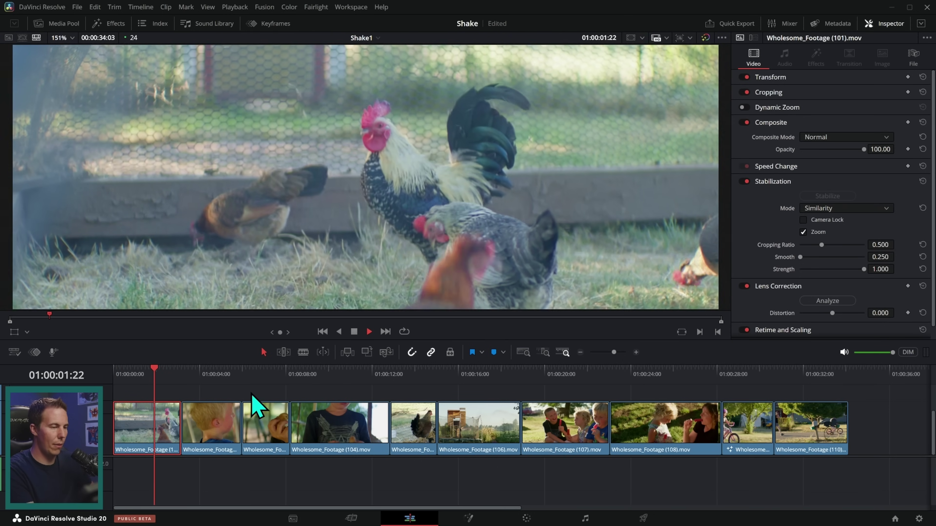
key(Home)
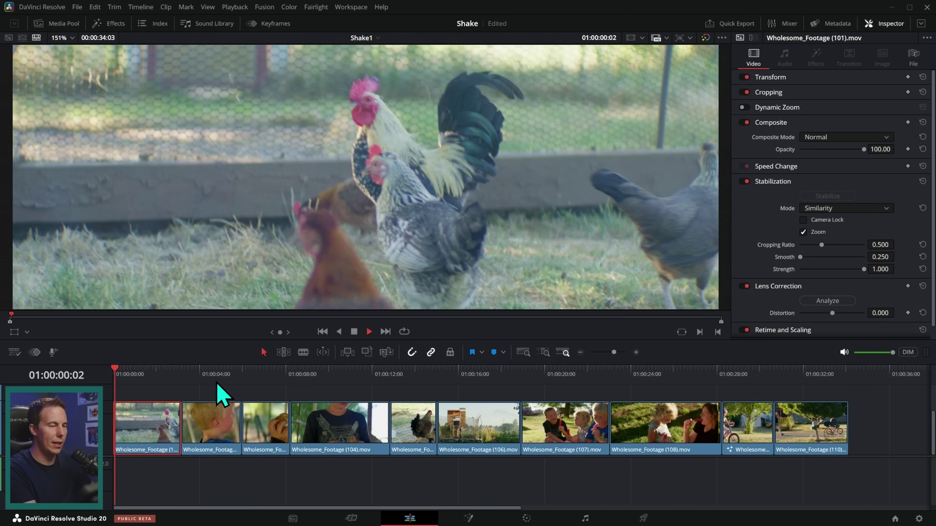
key(Home)
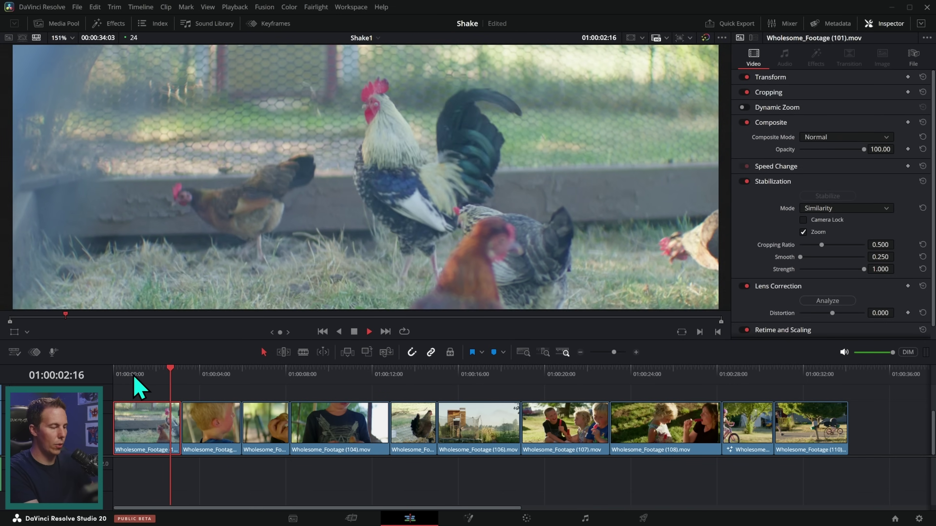
key(Home)
key(space)
key(space)
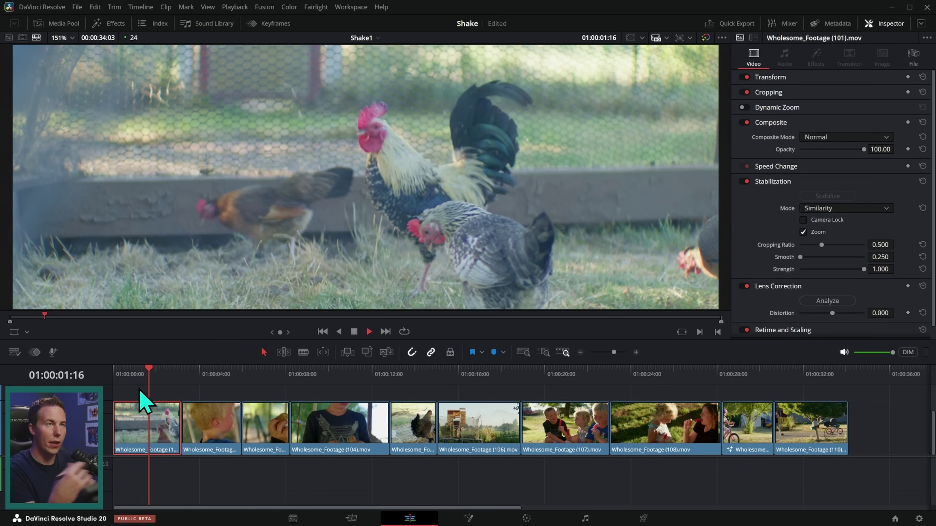
click(744, 181)
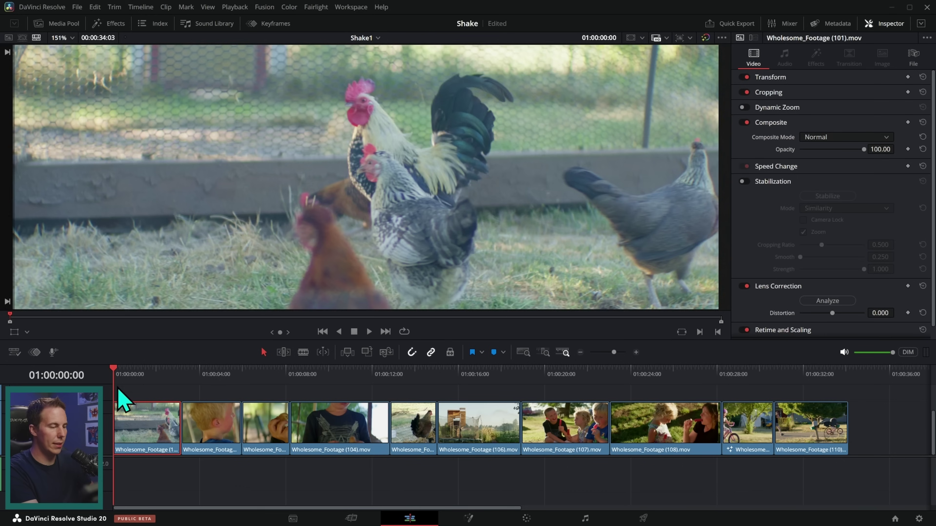
- Play the unstabilized chicken clip, scrub through popsicle clip 108, and open it in Fusion
key(space)
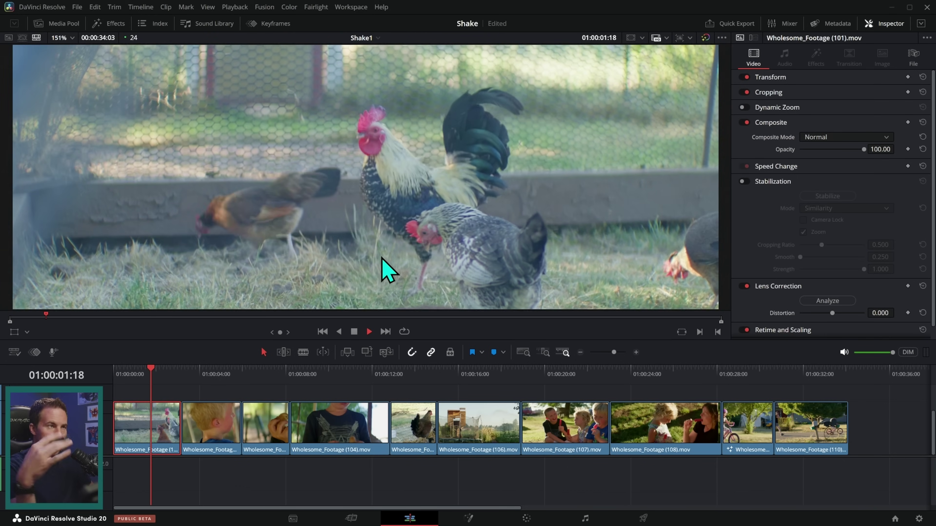
key(space)
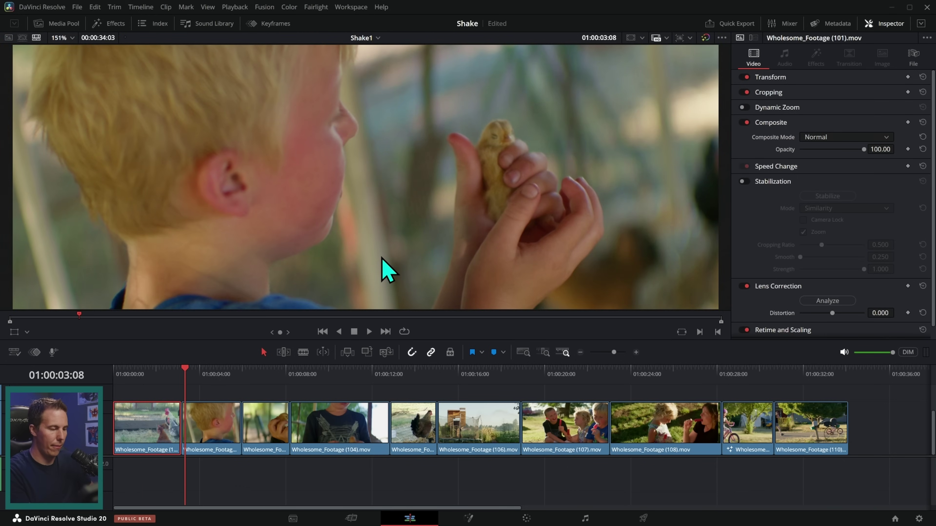
drag(202, 382, 662, 369)
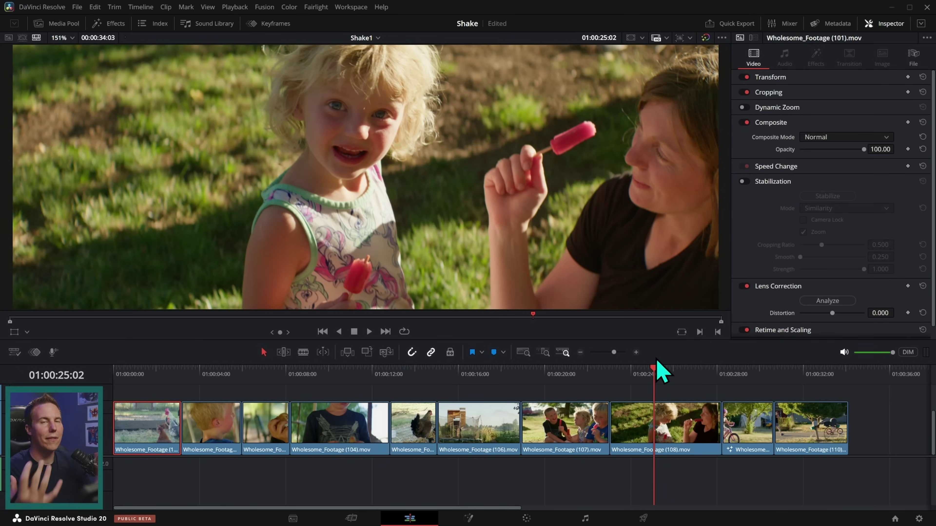
drag(659, 364, 685, 384)
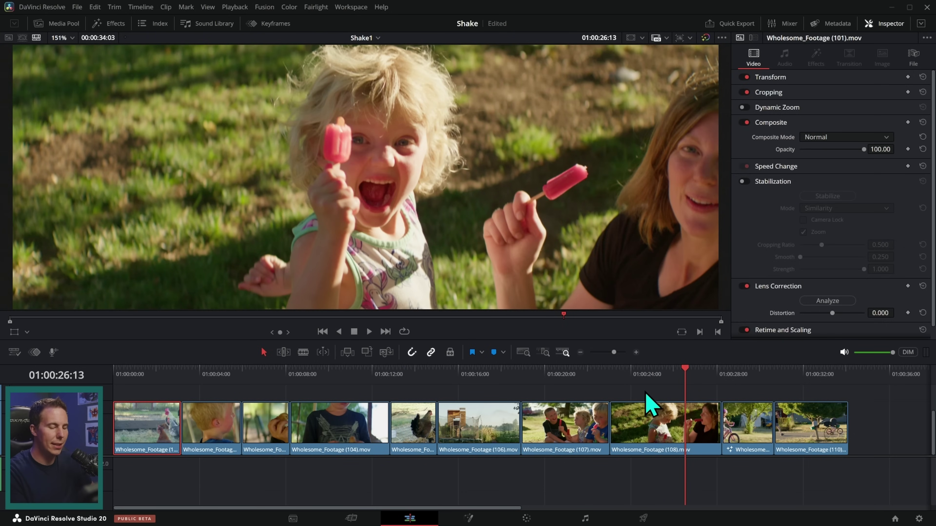
click(666, 381)
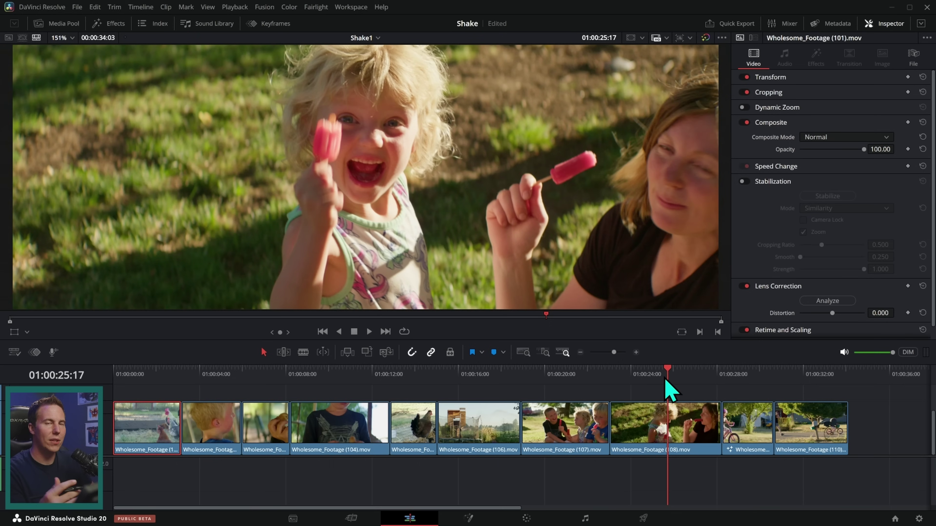
drag(666, 379, 694, 405)
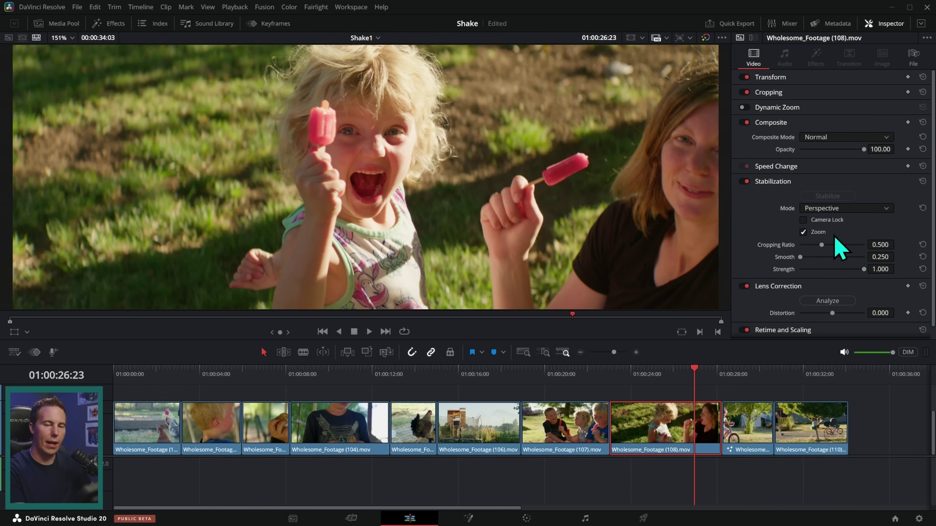
drag(722, 373, 682, 387)
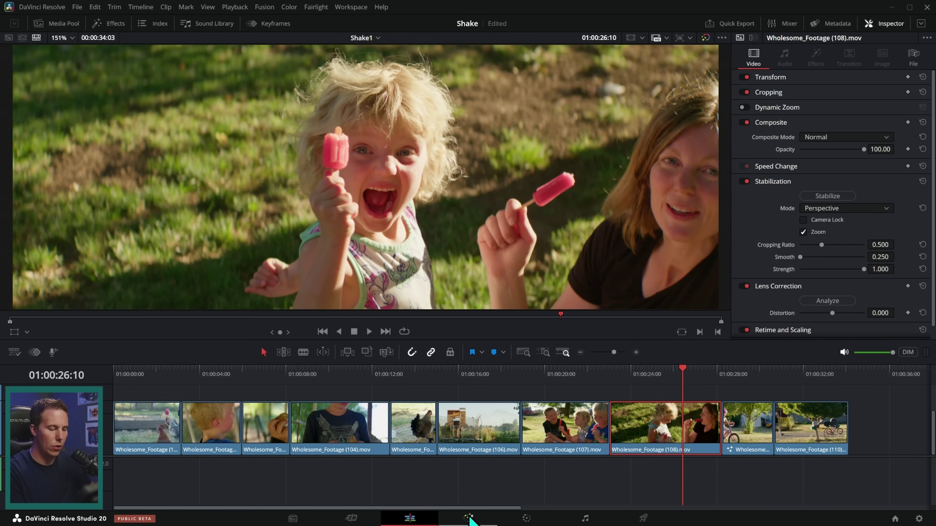
click(469, 518)
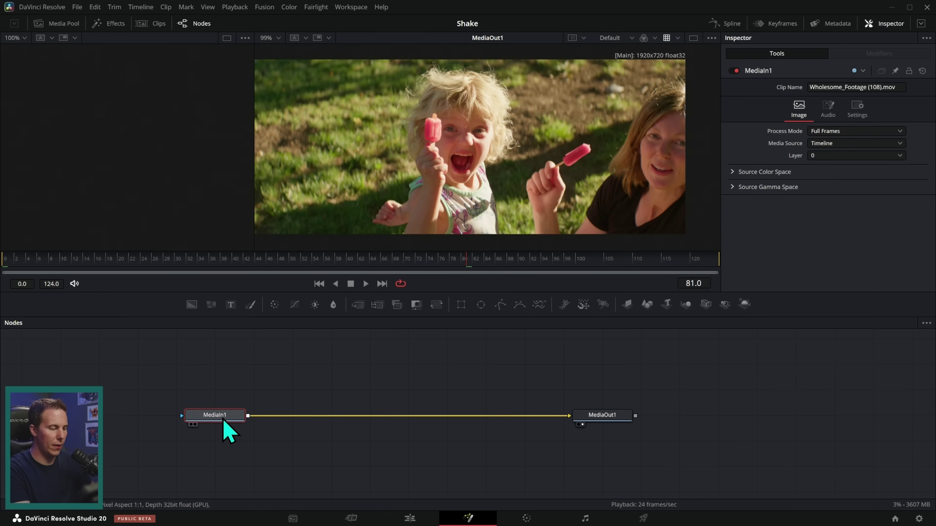
- Add a Planar Tracker after MediaIn1 and outline the girl's face with a polygon
click(234, 415)
key(shift+space)
text(plana)
key(Return)
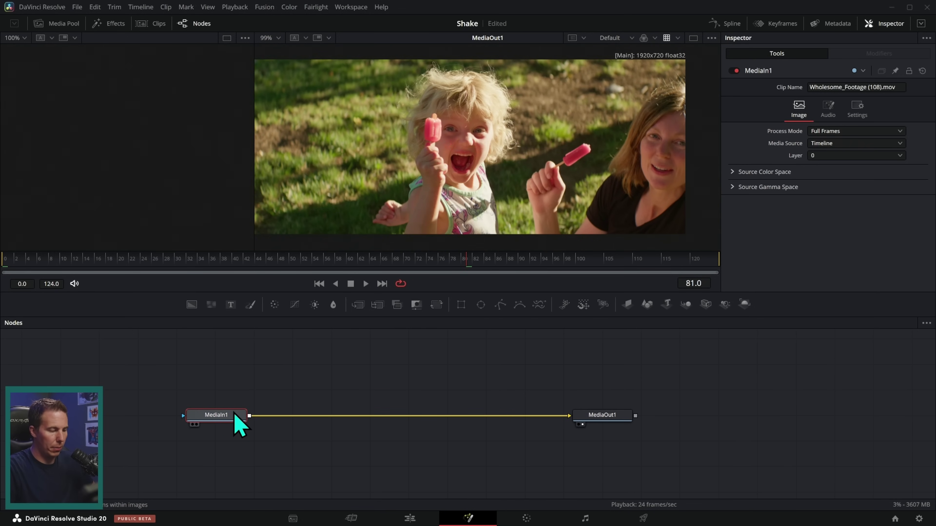
scroll(501, 146, up, 1)
click(501, 158)
click(463, 210)
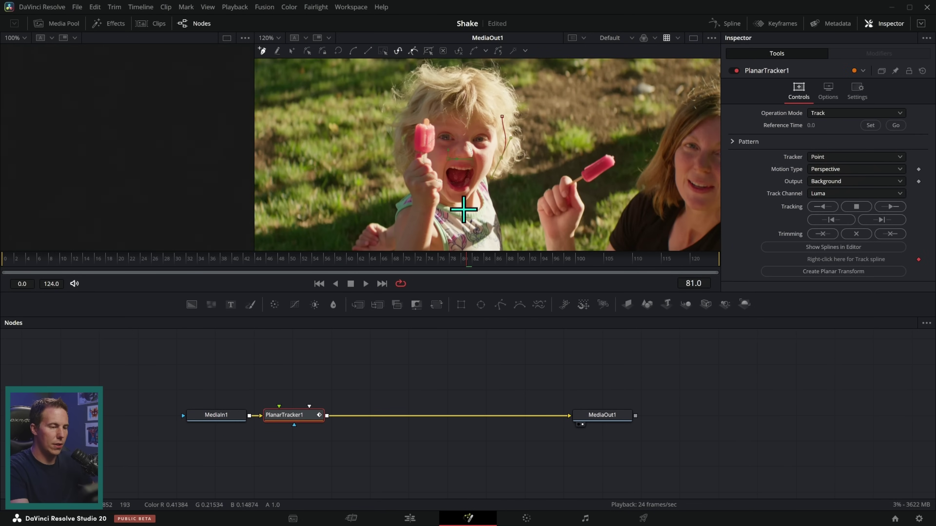
click(420, 179)
click(411, 115)
click(451, 90)
click(488, 100)
click(503, 117)
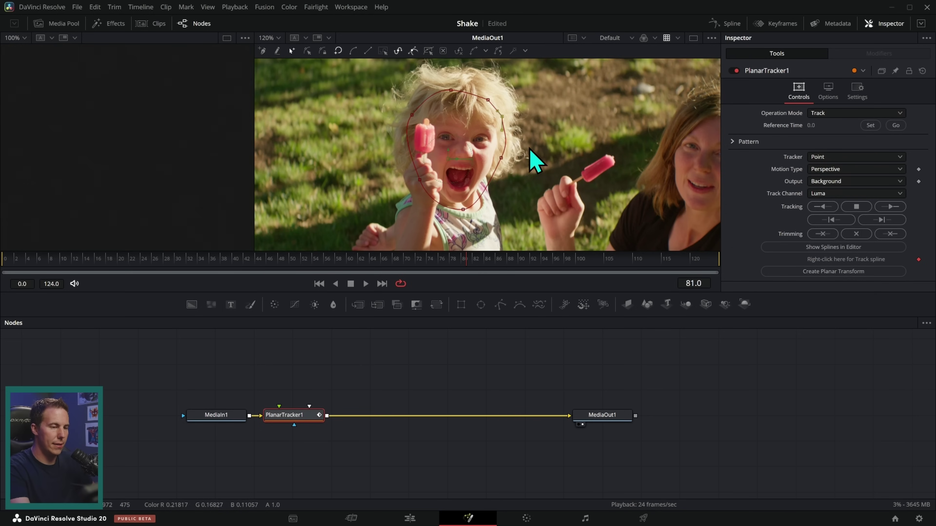
- Set frame 81 as reference, choose Translation motion, and track the face forward and backward
click(870, 125)
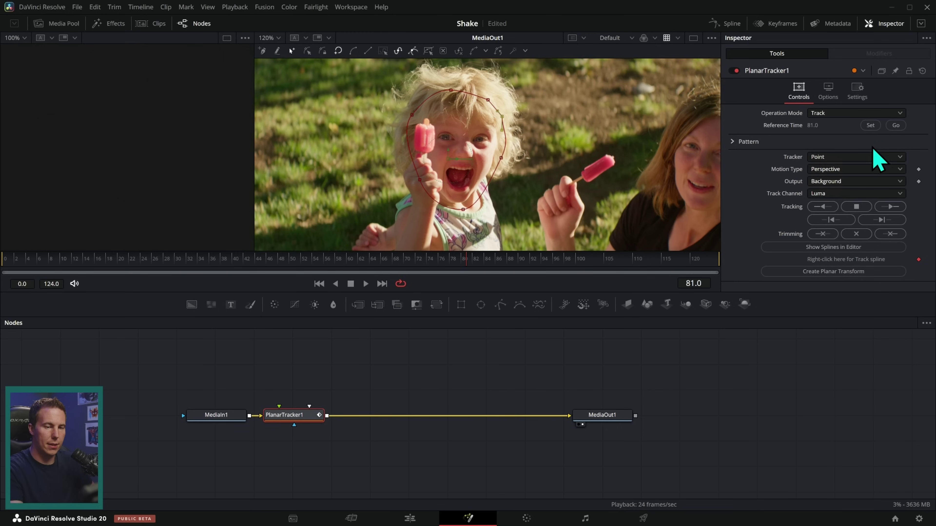
click(835, 170)
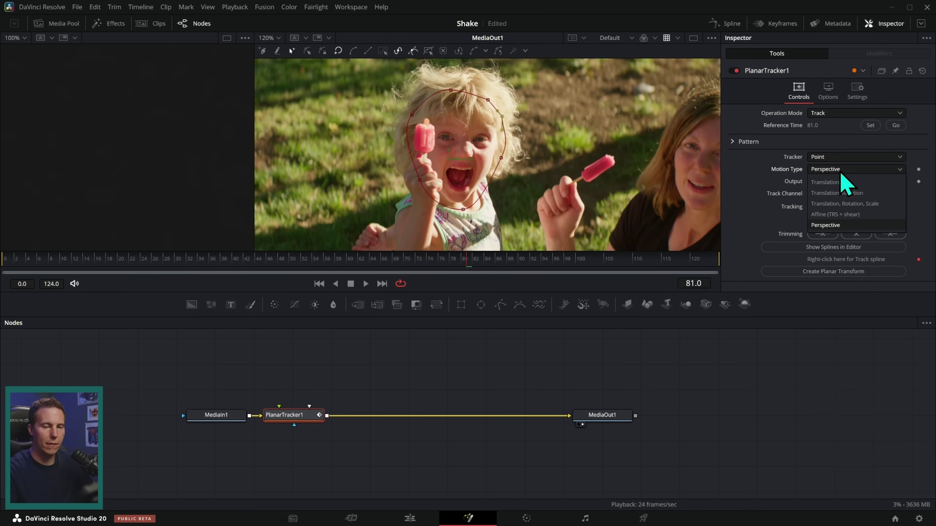
click(849, 183)
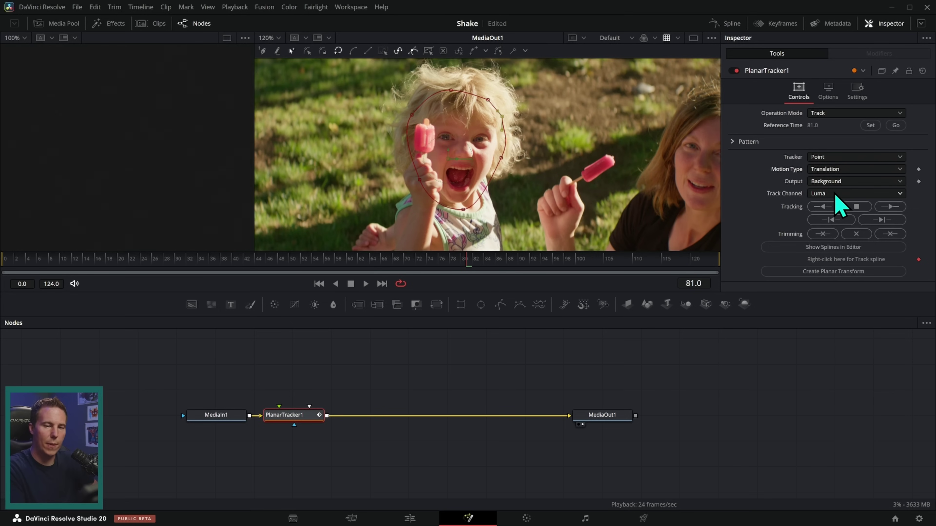
click(891, 207)
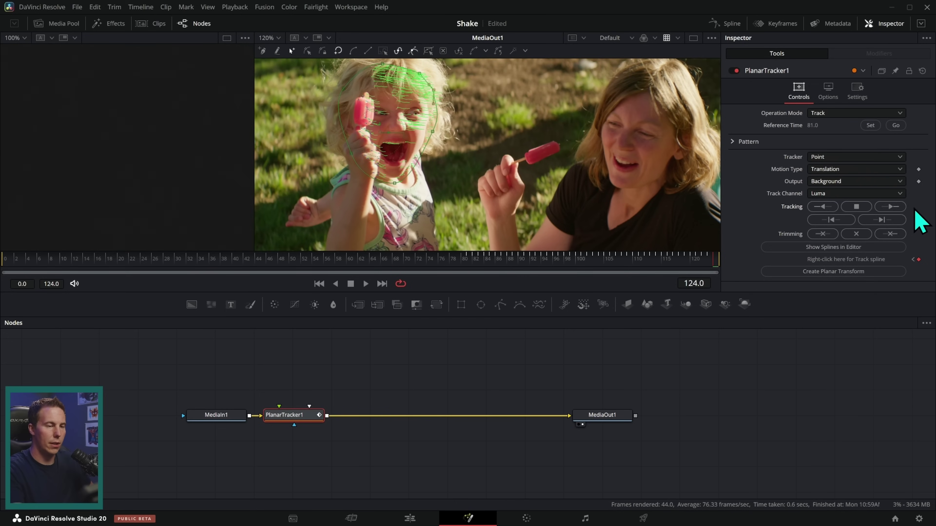
click(822, 207)
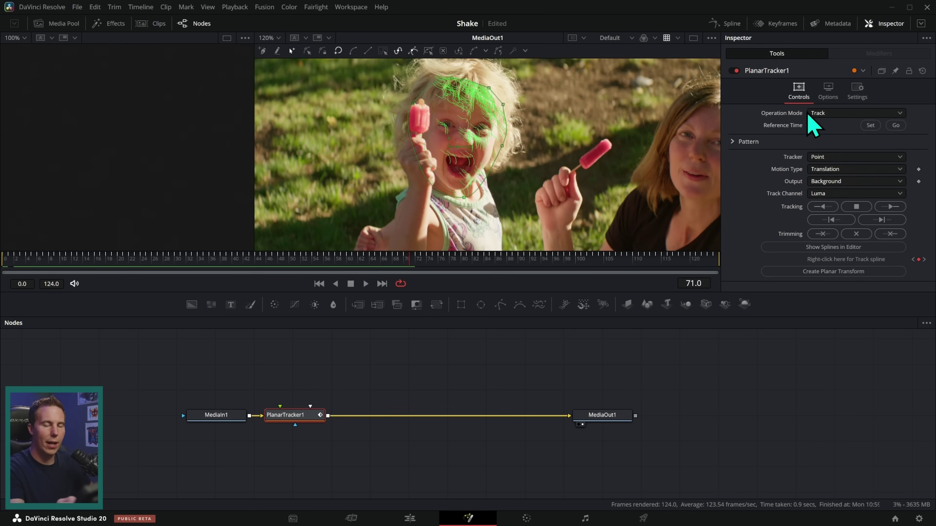
- Switch PlanarTracker1 to Steady mode and play the steadied clip from the first frame
click(840, 114)
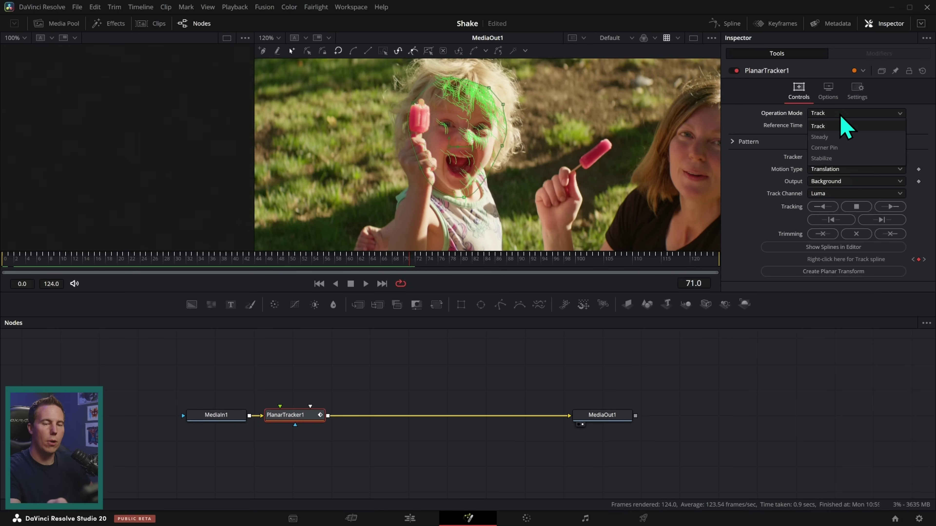
click(829, 138)
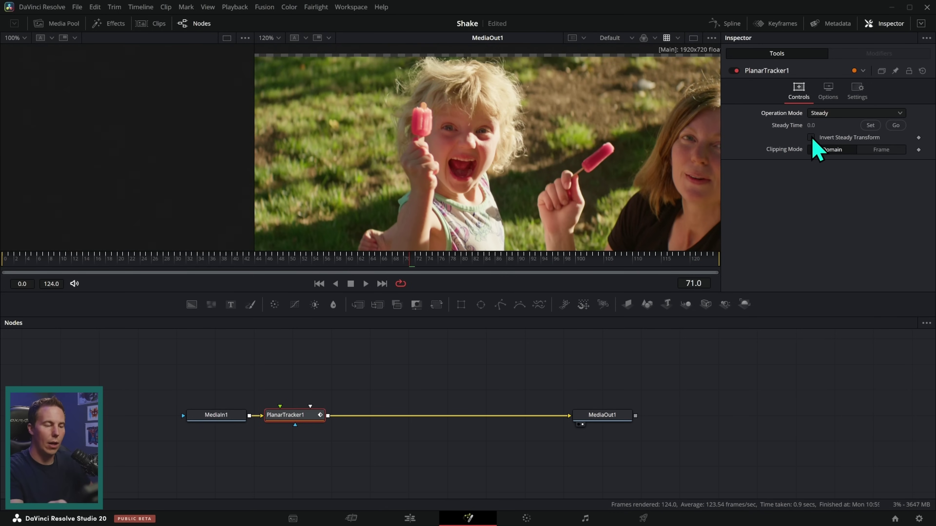
click(319, 283)
click(366, 283)
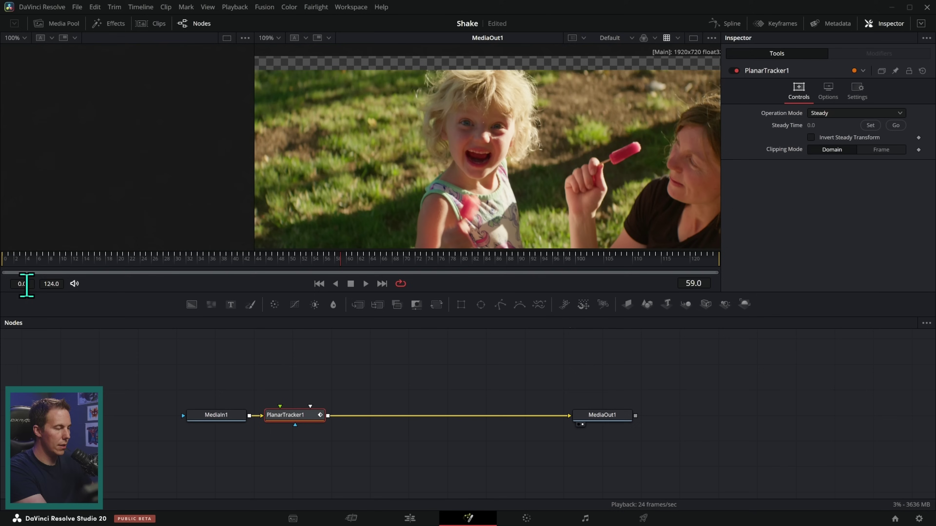
- Set the render start to frame 58 and preview the steadied range through frame 124
text(8)
key(Return)
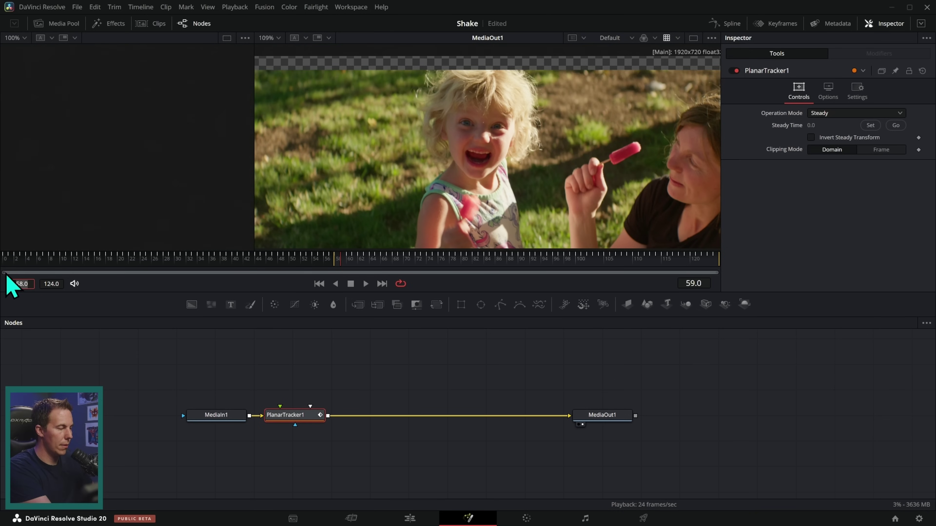
click(365, 284)
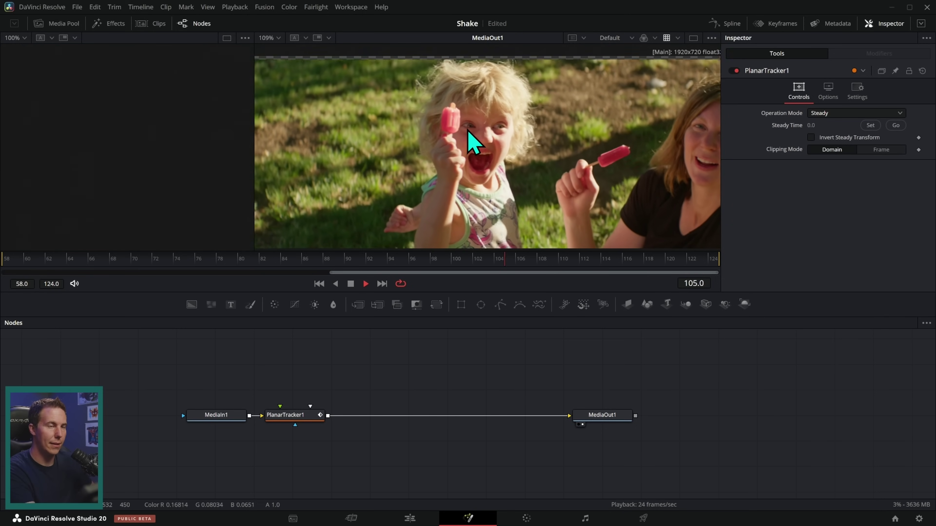
key(space)
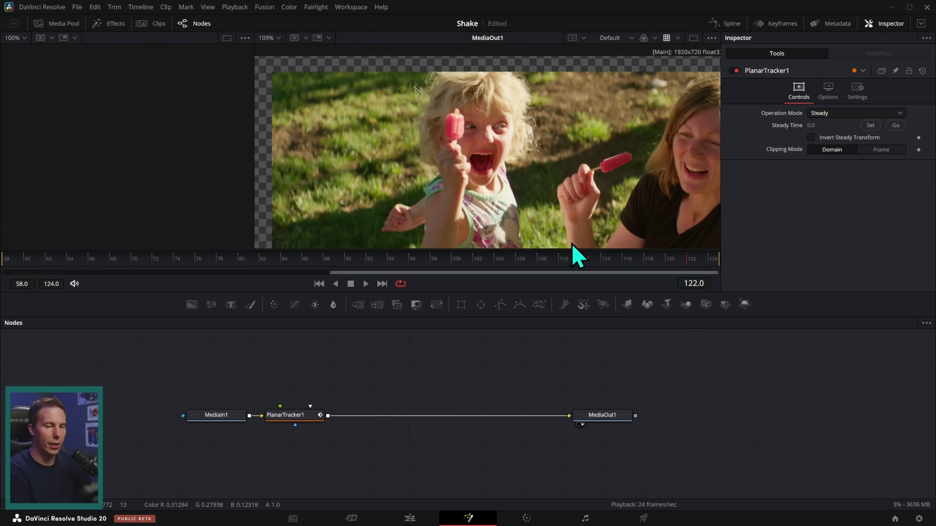
drag(306, 415, 308, 415)
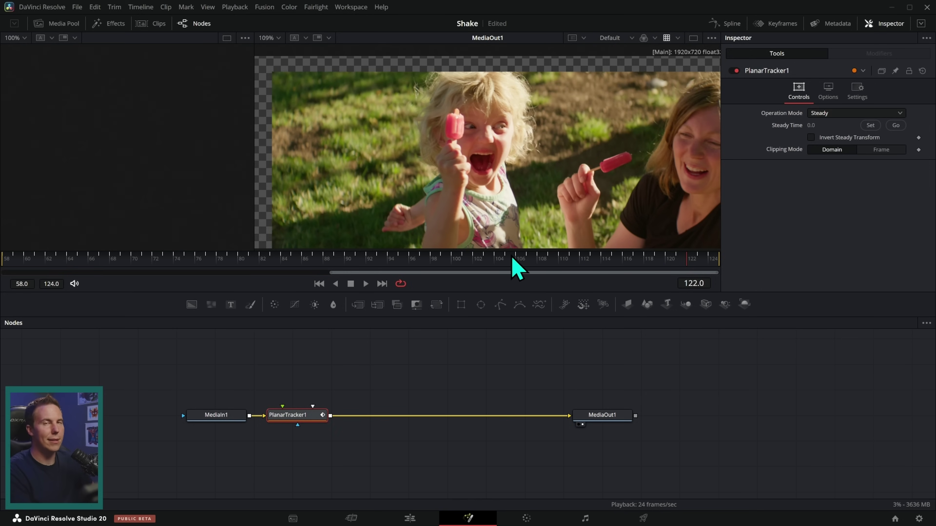
click(826, 114)
- Put PlanarTracker1 in Stabilize mode, compute the stabilization, and play the result
click(822, 158)
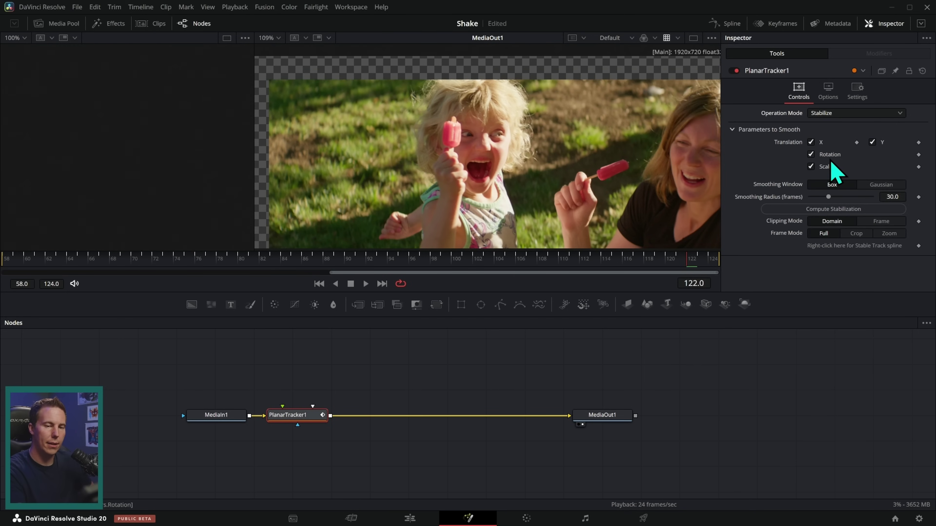
click(807, 210)
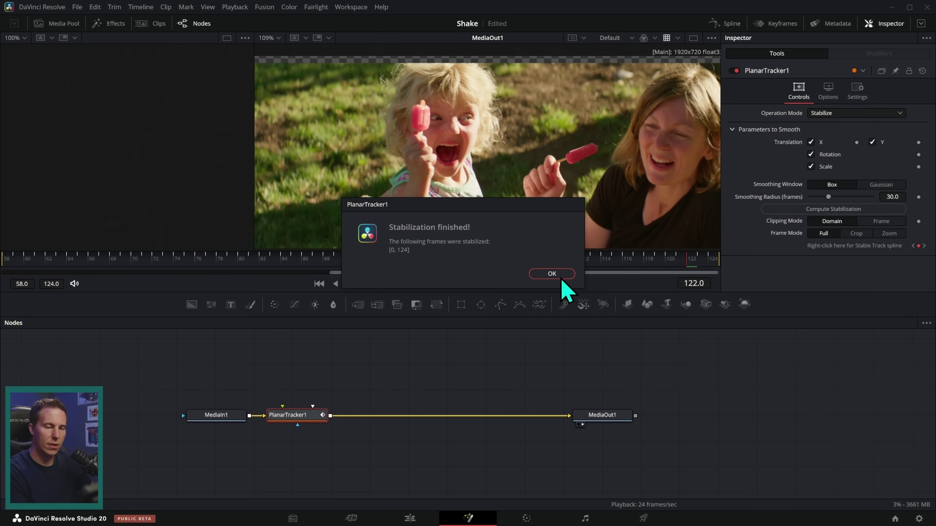
click(554, 275)
click(319, 283)
click(365, 284)
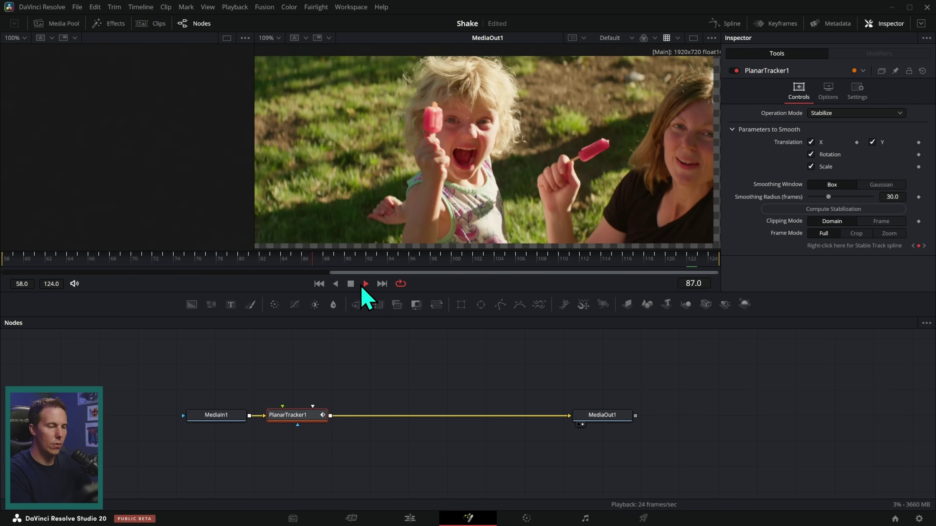
key(space)
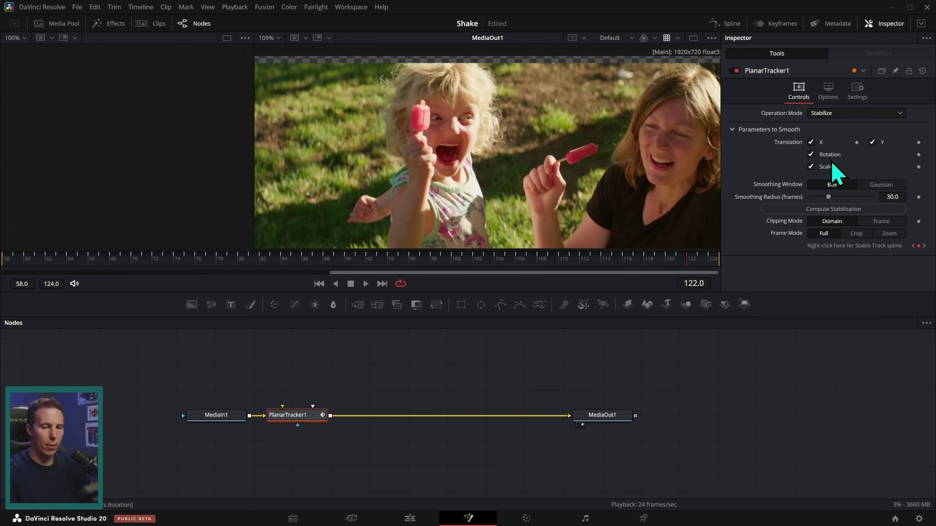
- Smooth only X translation by unchecking Y, rotation and scale, then recompute and preview
click(811, 155)
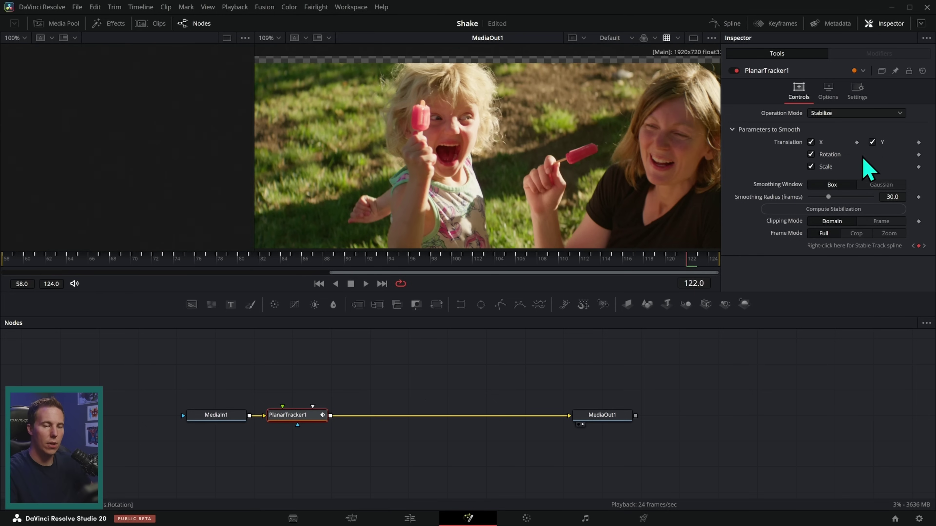
click(872, 142)
click(810, 155)
click(811, 166)
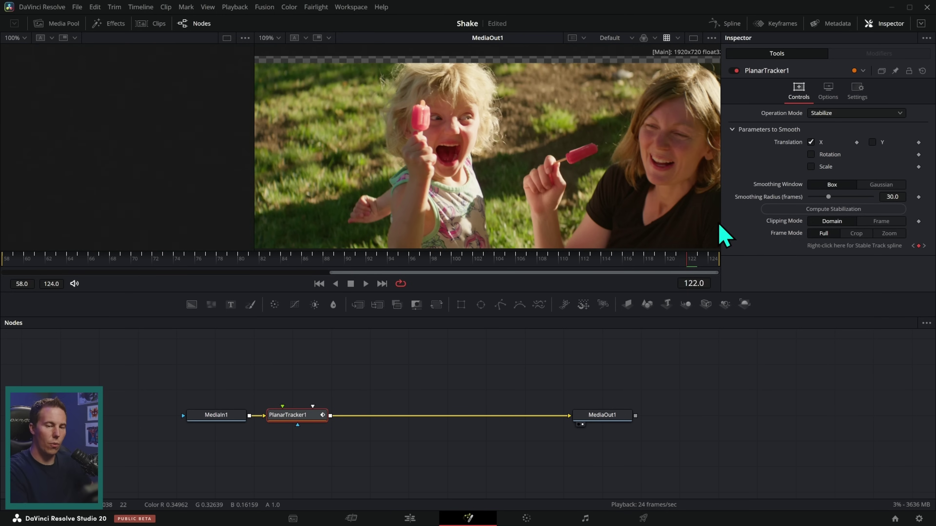
click(808, 209)
click(551, 273)
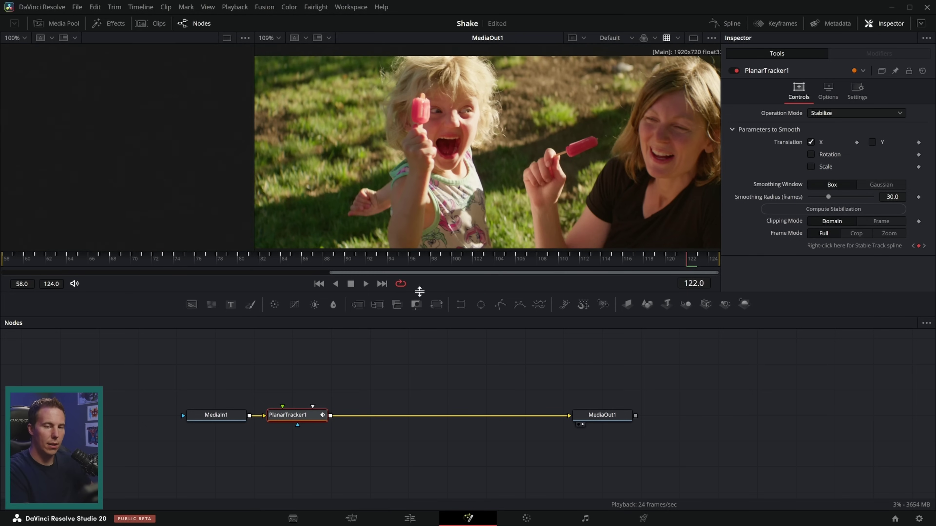
click(319, 283)
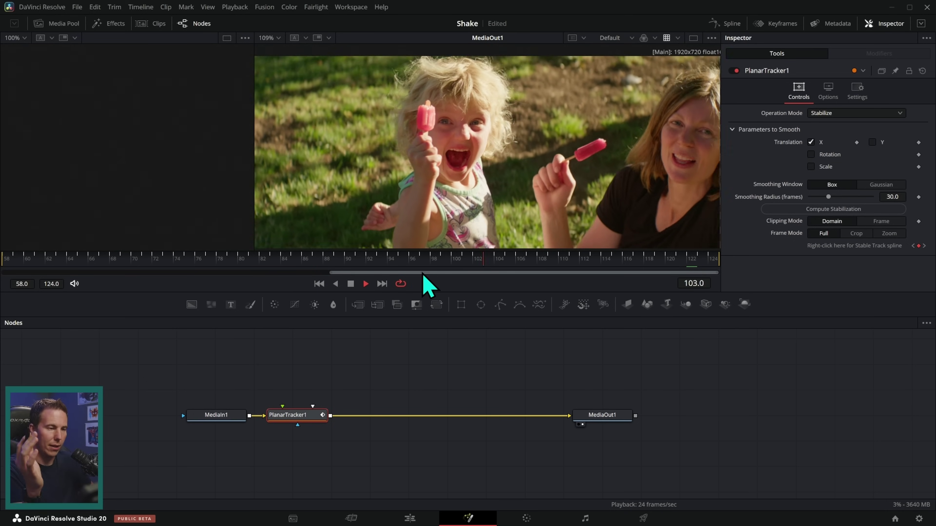
key(space)
click(812, 143)
- Recompute the stabilization with Y-only smoothing and review playback, stopping around frame 119
click(858, 209)
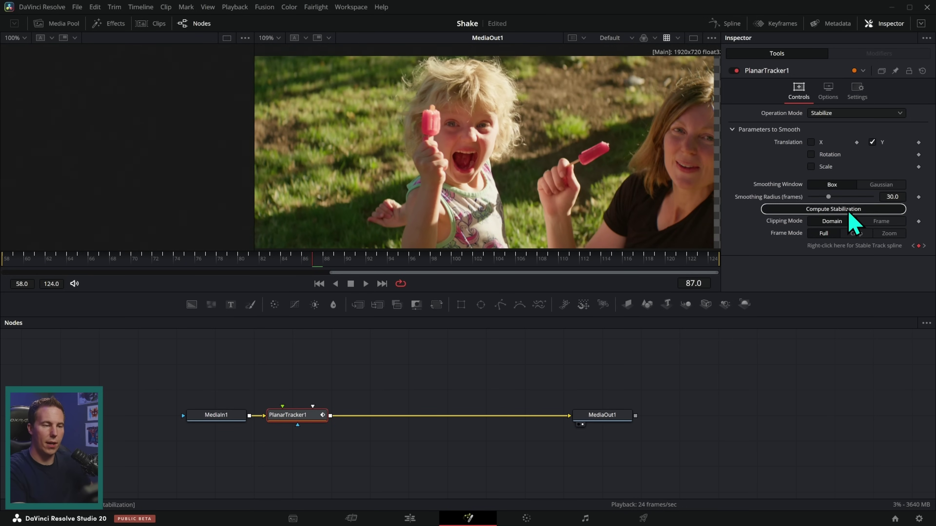
click(552, 273)
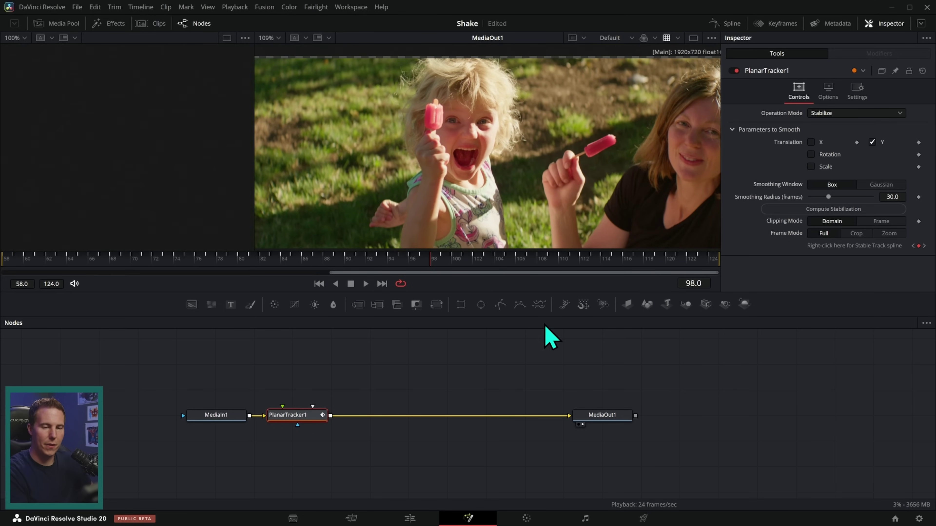
key(space)
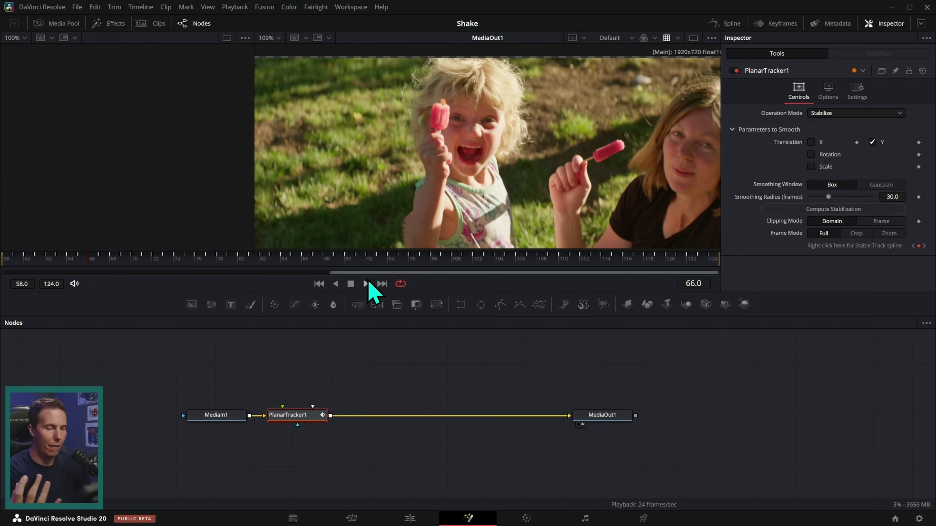
click(366, 283)
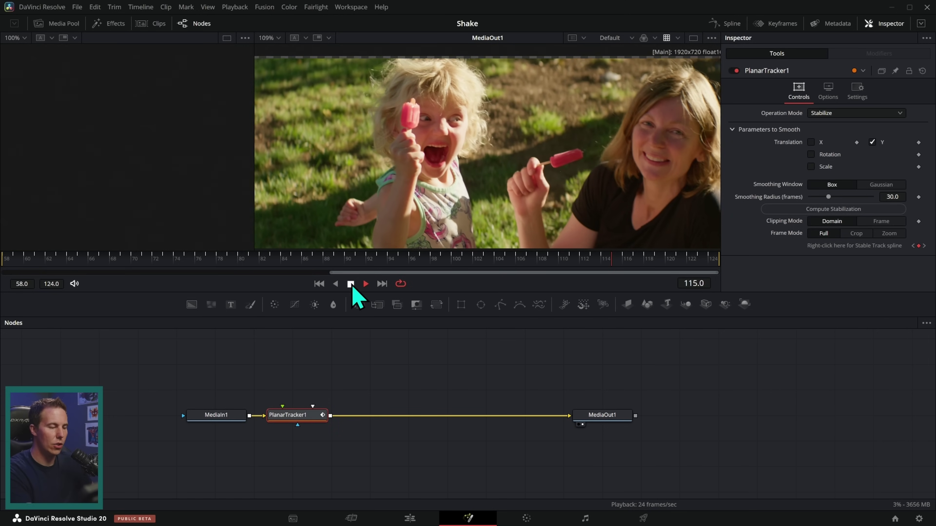
click(365, 284)
key(Right)
key(Right)
key(Right)
key(Right)
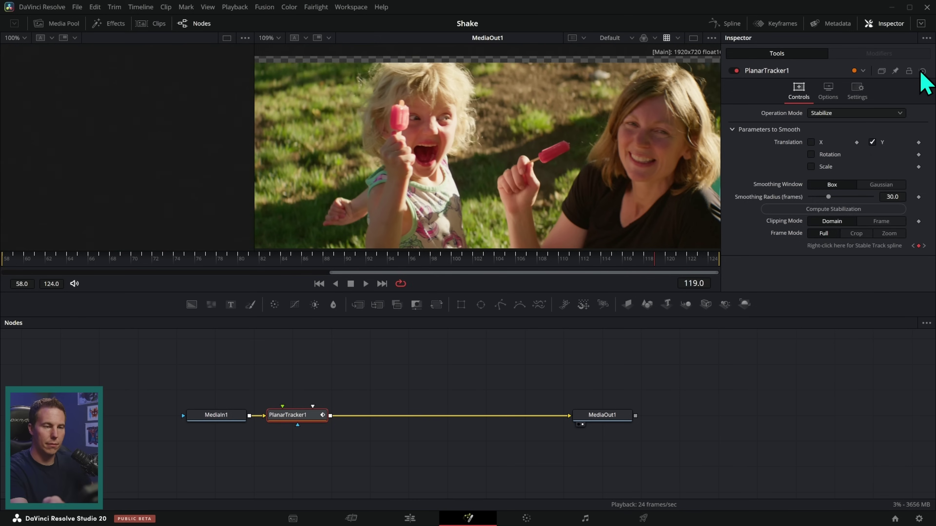
- Reset the tracker and track the popsicle backward in Translation mode from reference frame 119
click(922, 70)
click(622, 127)
click(520, 126)
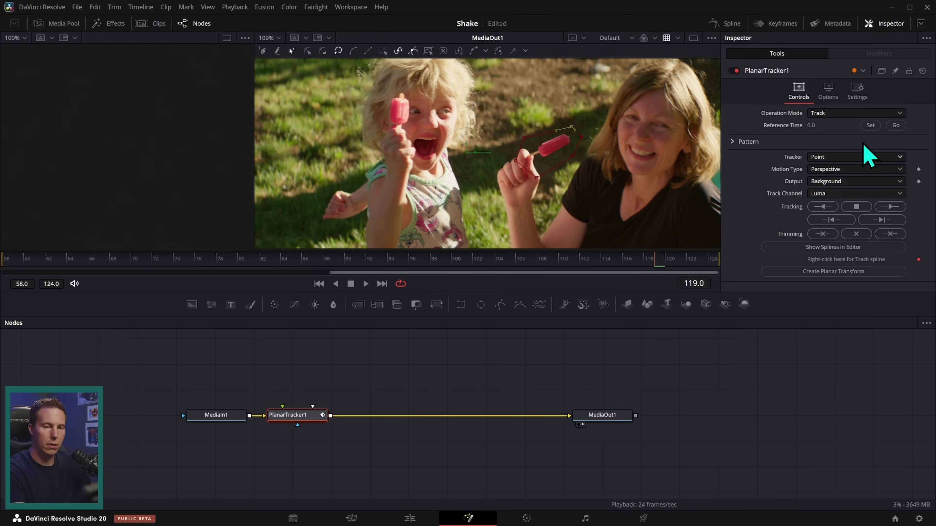
click(870, 125)
click(862, 169)
click(862, 183)
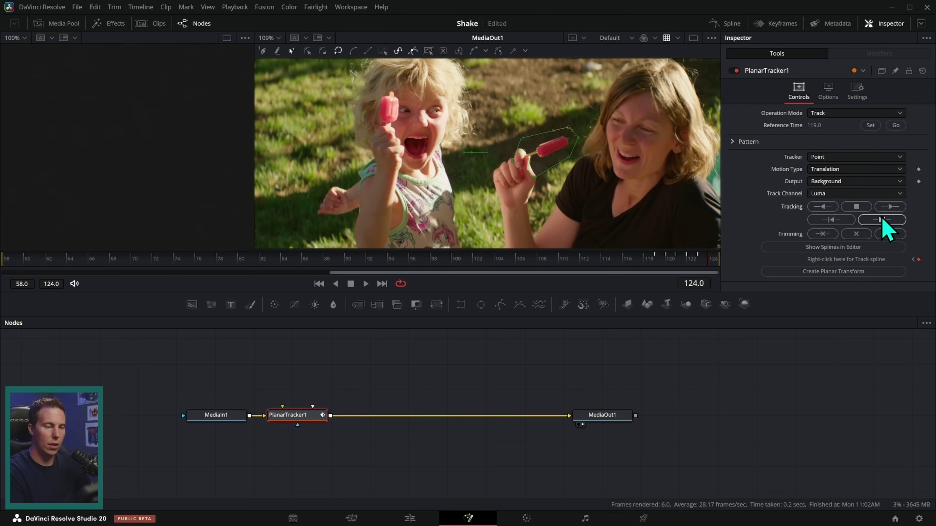
click(834, 209)
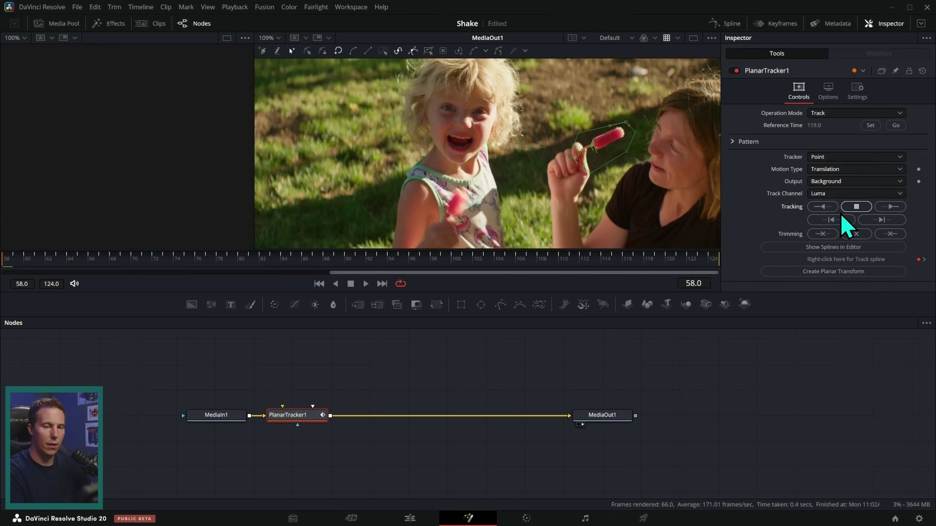
- Switch PlanarTracker1 to Steady mode and play the popsicle-pinned clip
click(847, 113)
click(847, 139)
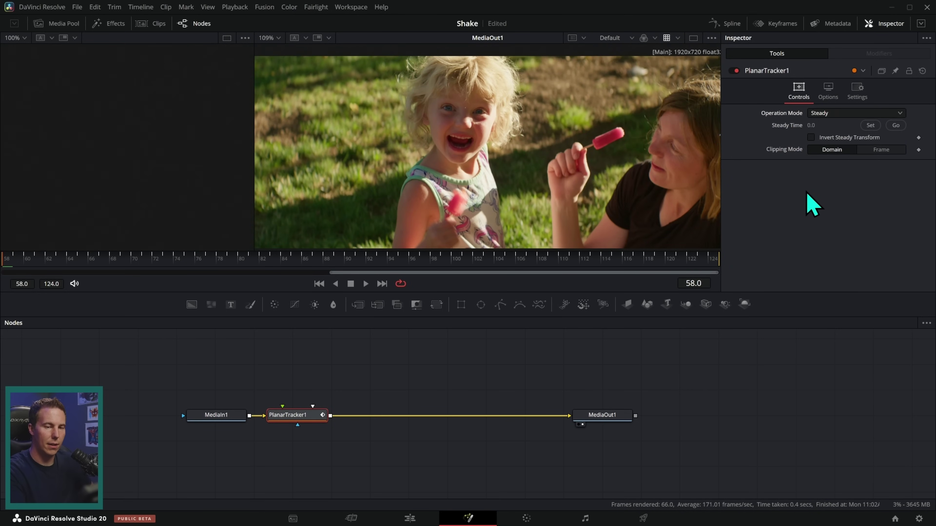
click(365, 284)
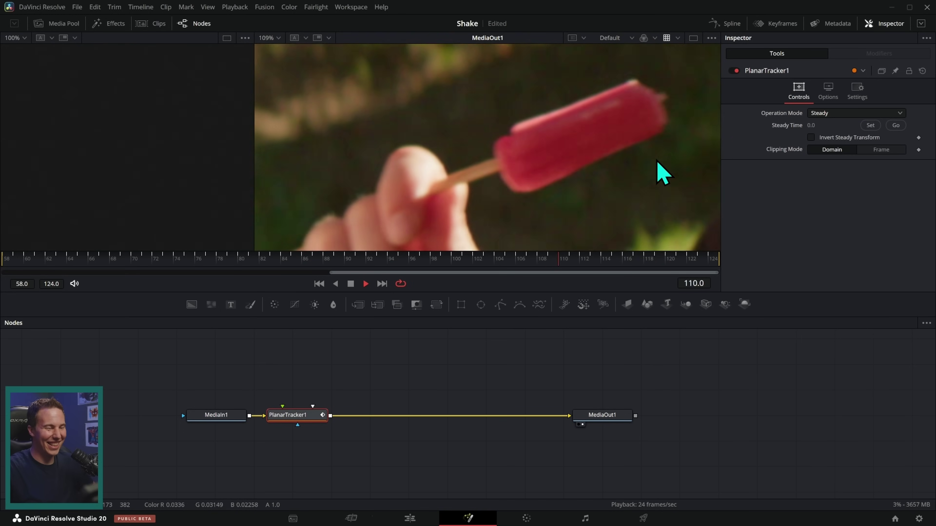
click(482, 262)
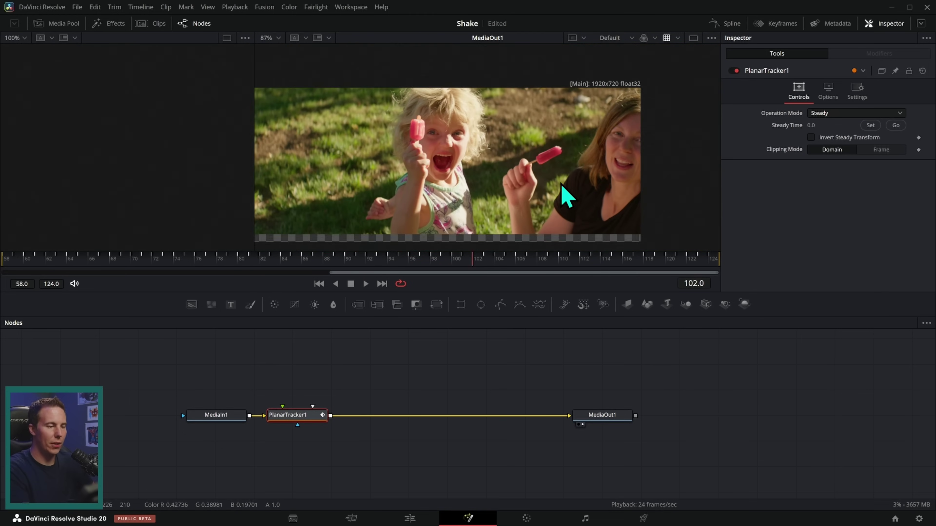
- Insert a Transform node (Xf) after PlanarTracker1
drag(314, 410, 315, 409)
key(shift+space)
text(plana)
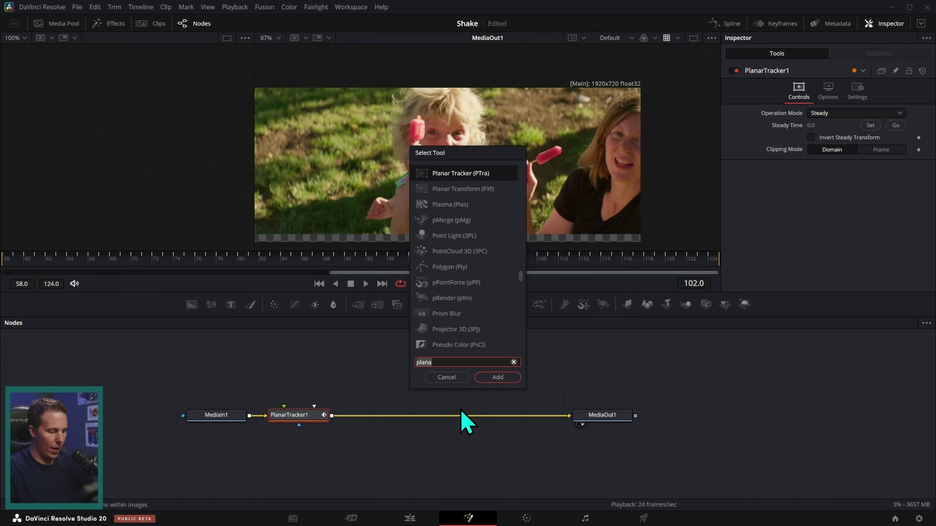
key(BackSpace)
key(BackSpace)
key(BackSpace)
key(BackSpace)
key(BackSpace)
text(xf)
key(Return)
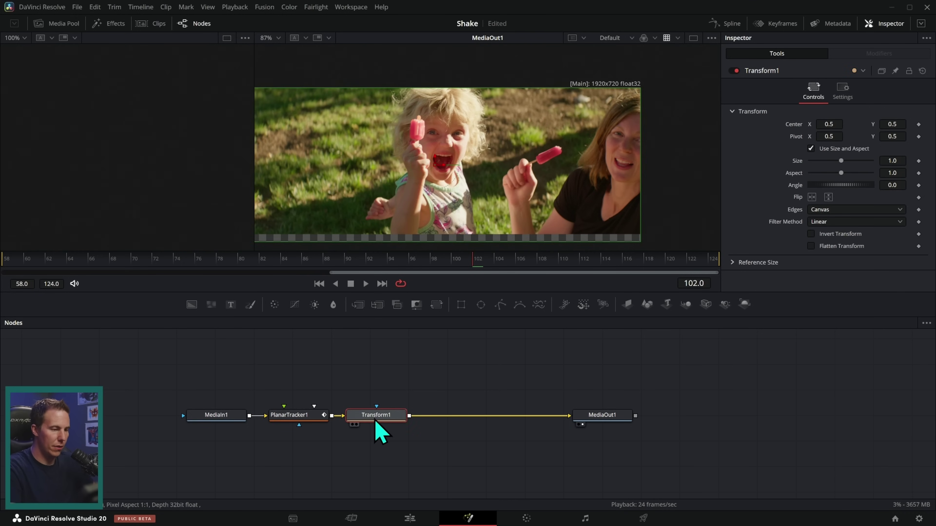
- Scale the shot to 1.44, recentre it at X 0.297, Y 0.457, and play it
drag(841, 161, 845, 160)
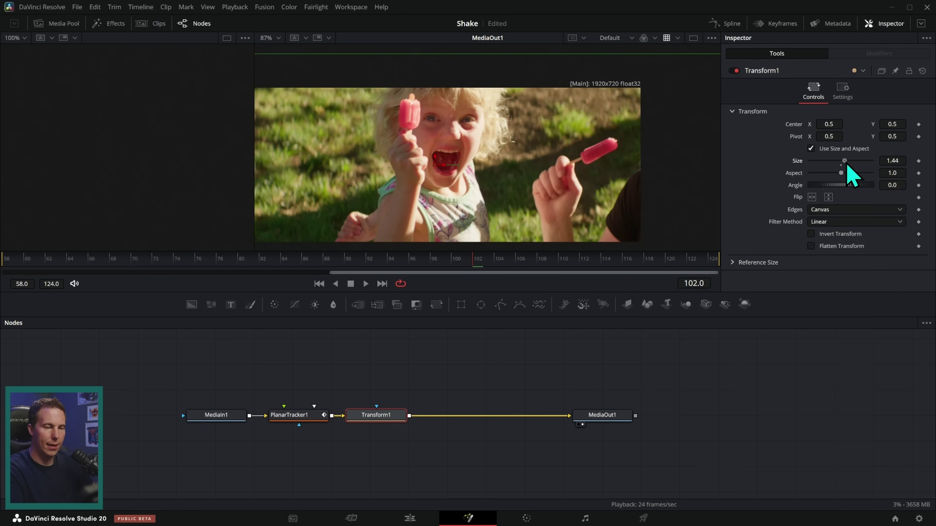
drag(832, 124, 810, 124)
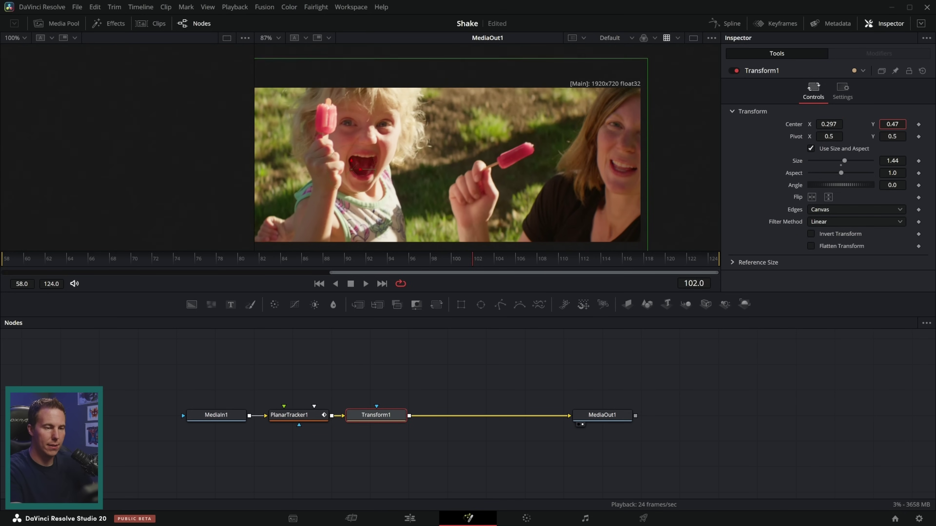
drag(891, 124, 887, 124)
click(366, 284)
click(474, 341)
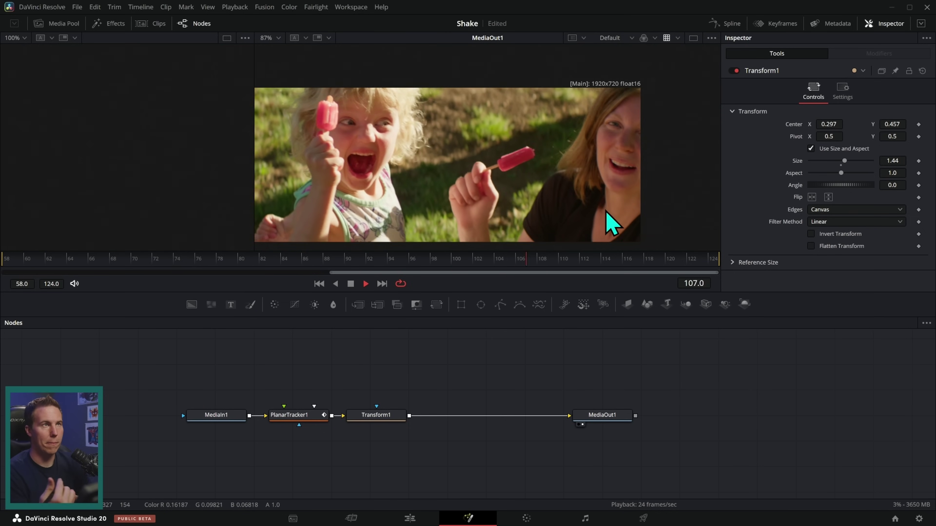
key(space)
- Return to the Edit page and move the playhead back over clip 108
drag(396, 359, 295, 463)
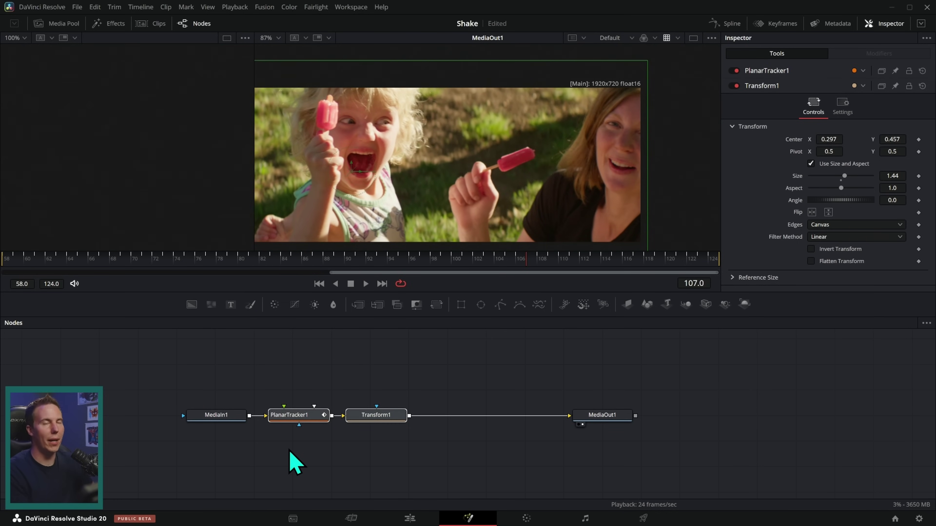
click(475, 353)
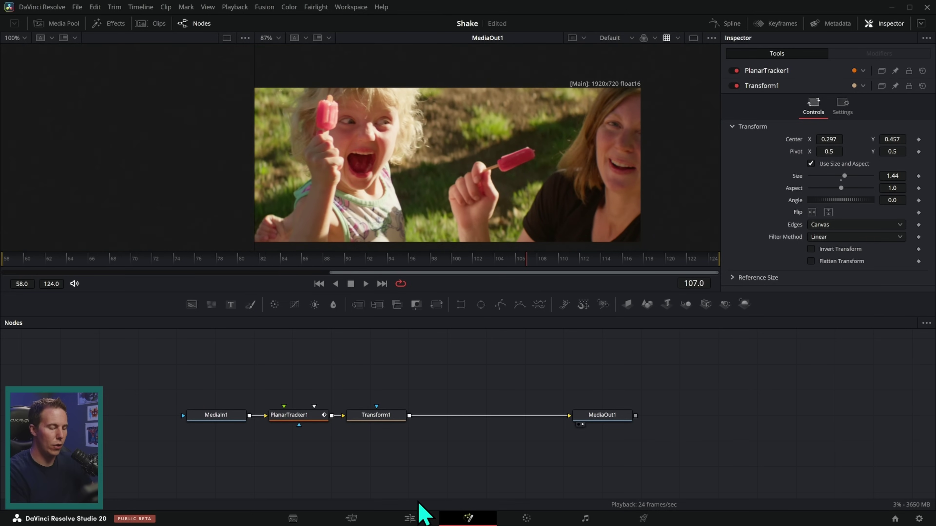
click(410, 518)
drag(548, 371, 530, 371)
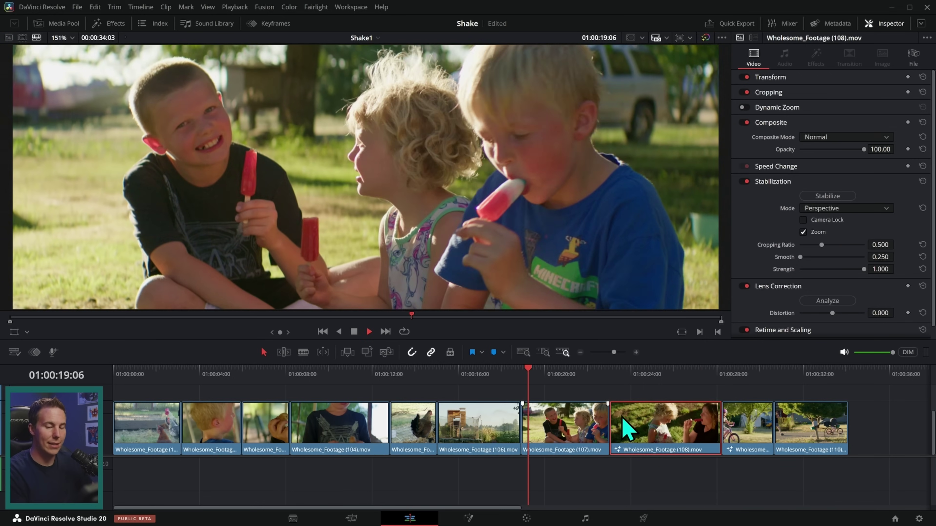
- Stabilize bike clip 109 in Perspective mode and play through clips 109 and 110
key(space)
click(729, 371)
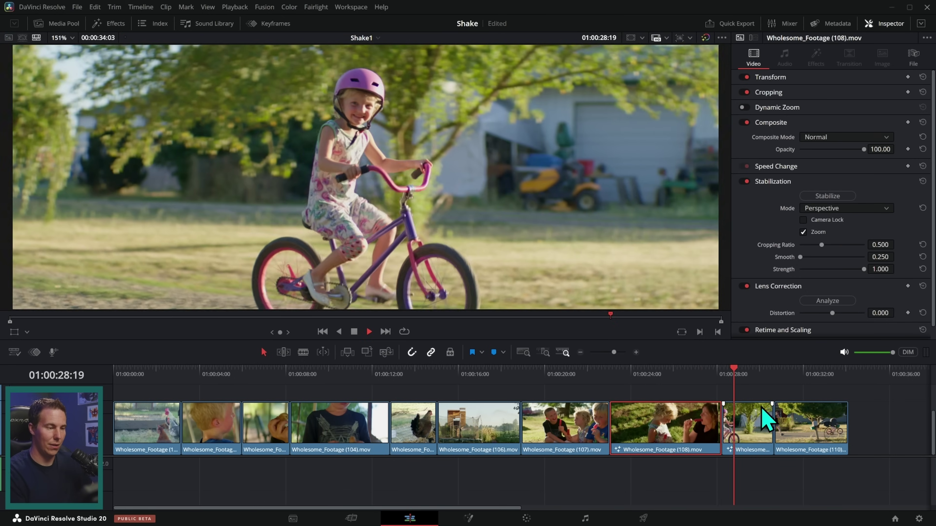
key(space)
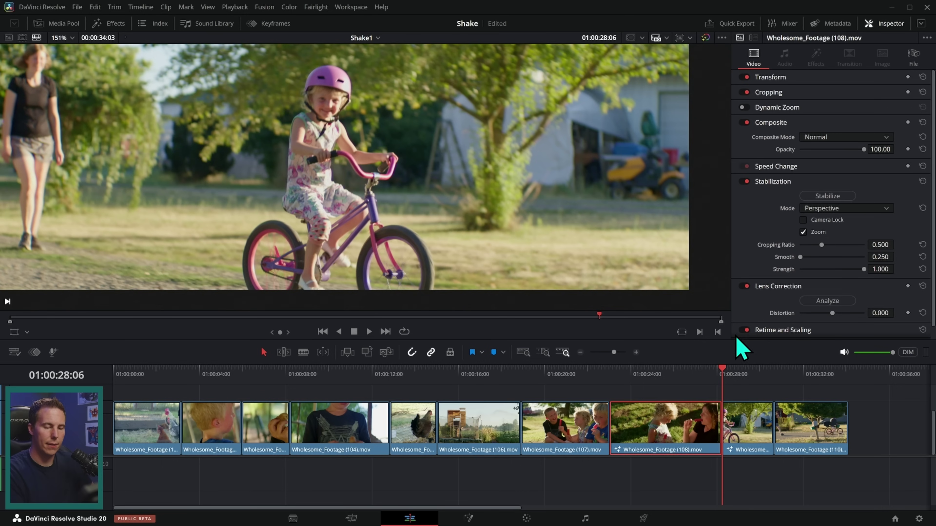
click(741, 416)
click(829, 196)
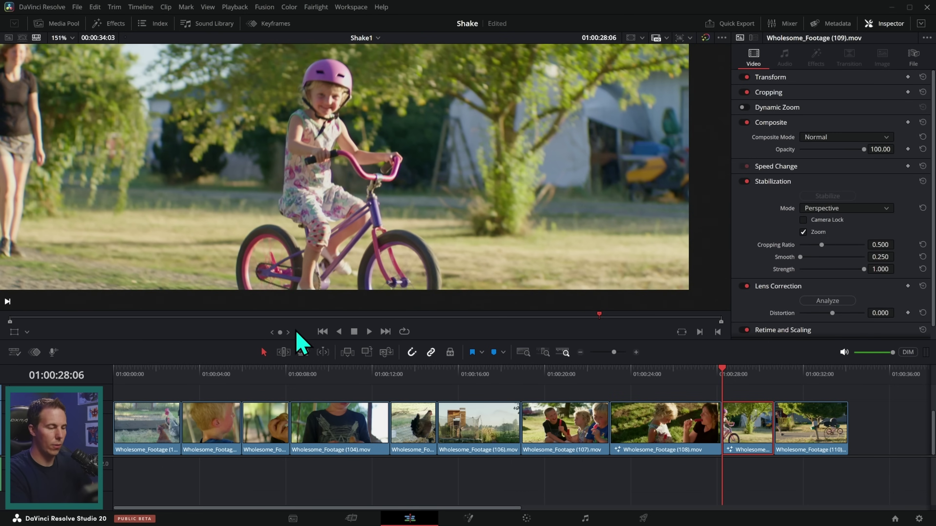
key(space)
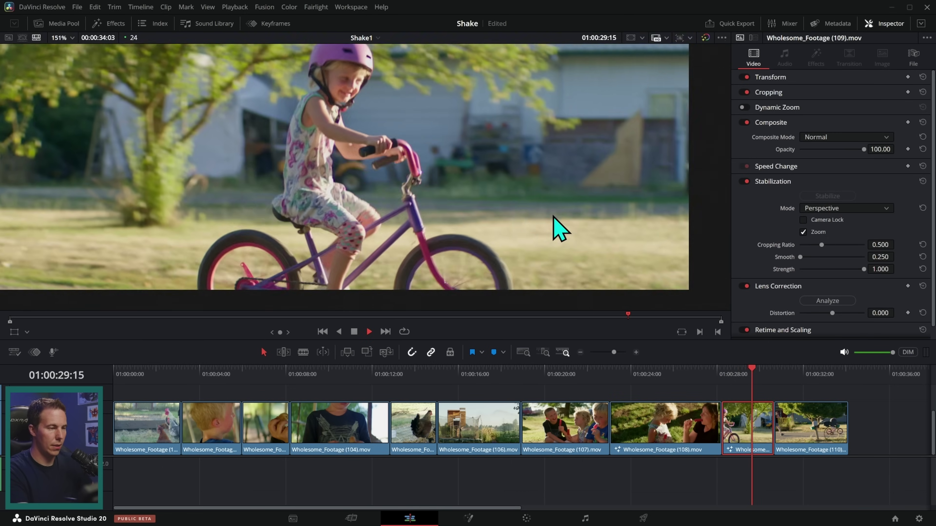
click(718, 380)
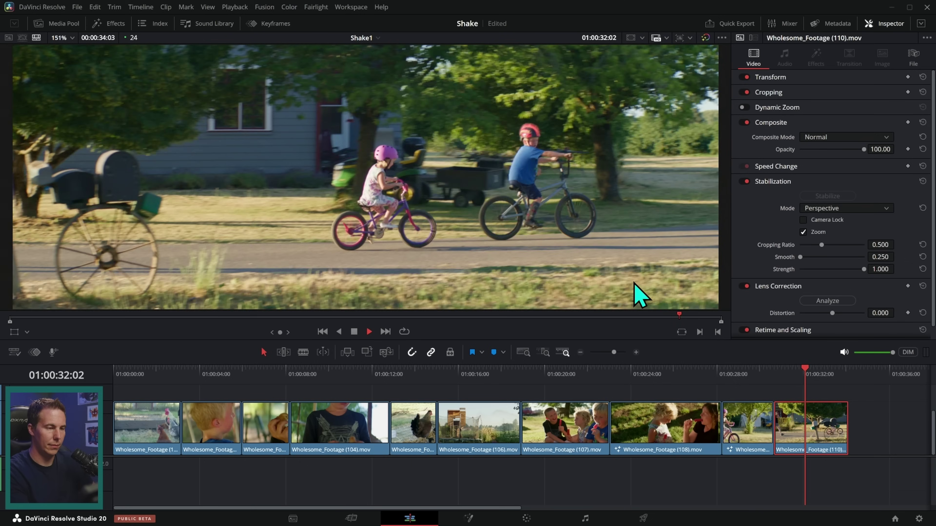
key(space)
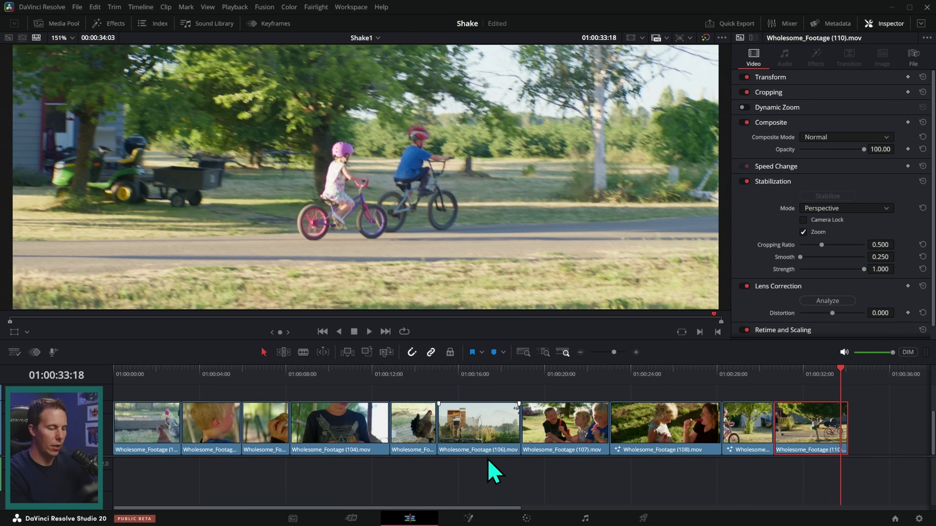
- Box-select all ten timeline clips, then replay treehouse clip 106 to check its Perspective stabilization
drag(152, 479, 844, 428)
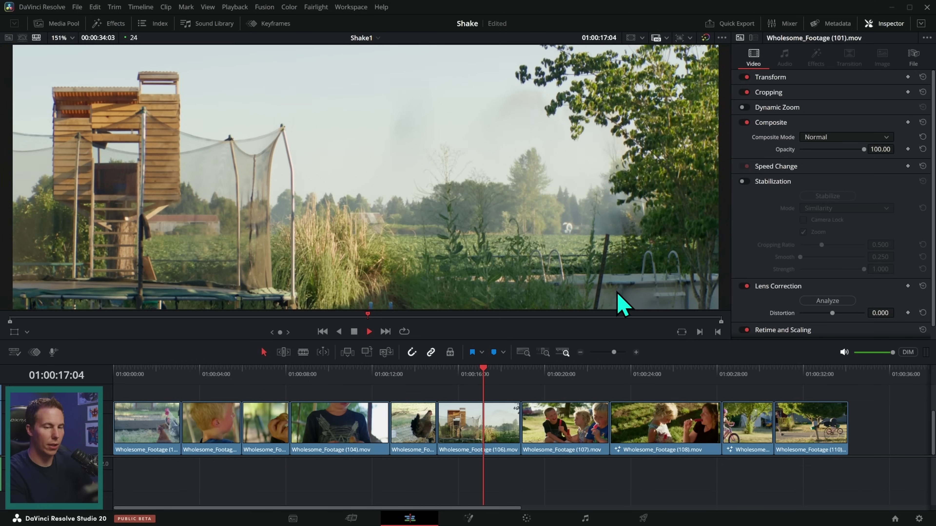
key(space)
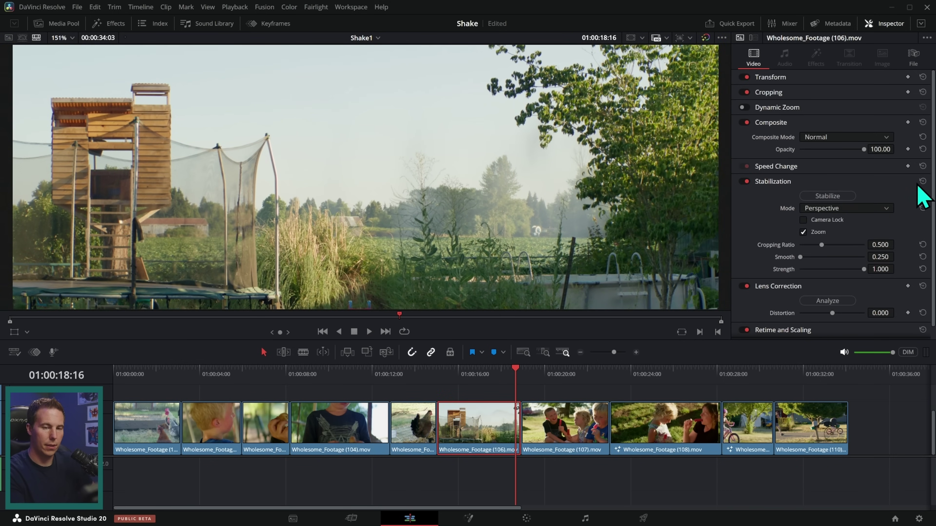
click(446, 373)
key(space)
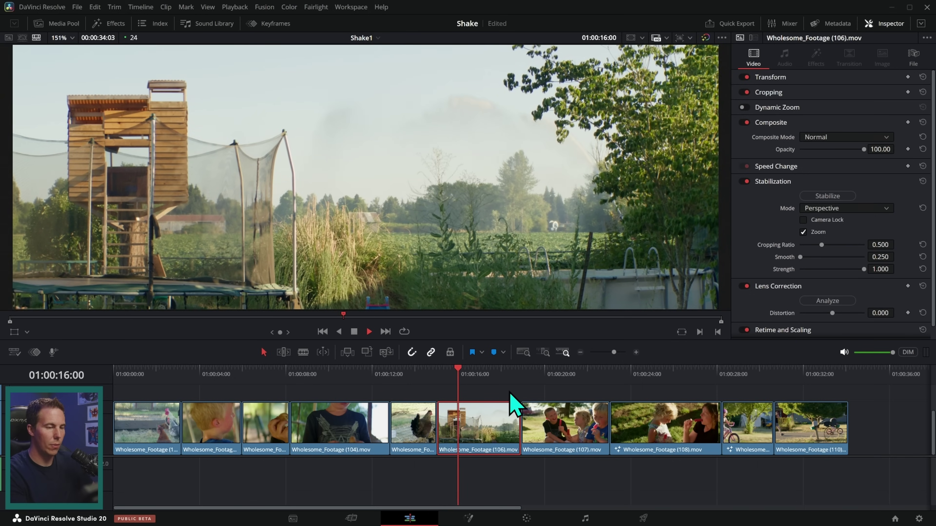